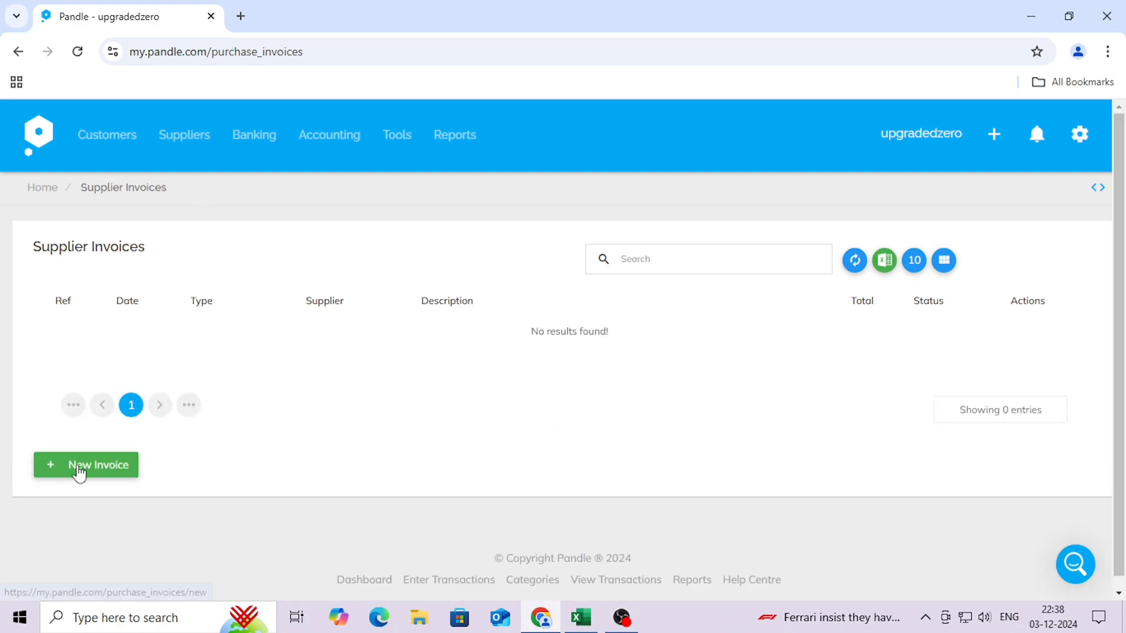
- Start a new supplier invoice with the item PURCHASE and a quantity of 1
{"action": "left_click", "coordinate": [80, 470]}
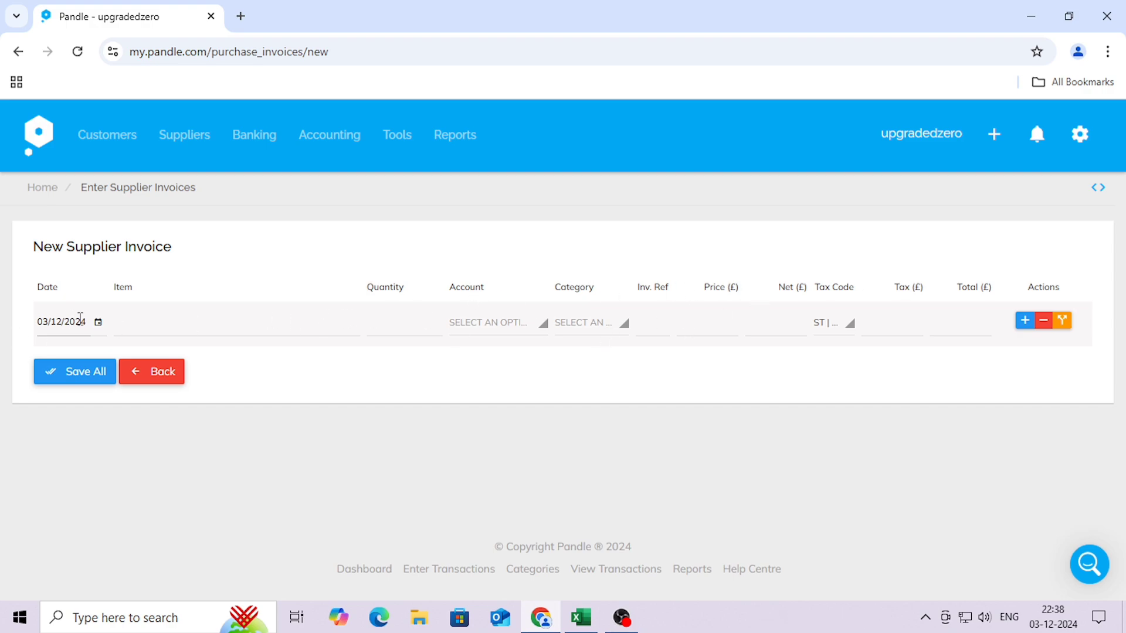
{"action": "left_click", "coordinate": [170, 322]}
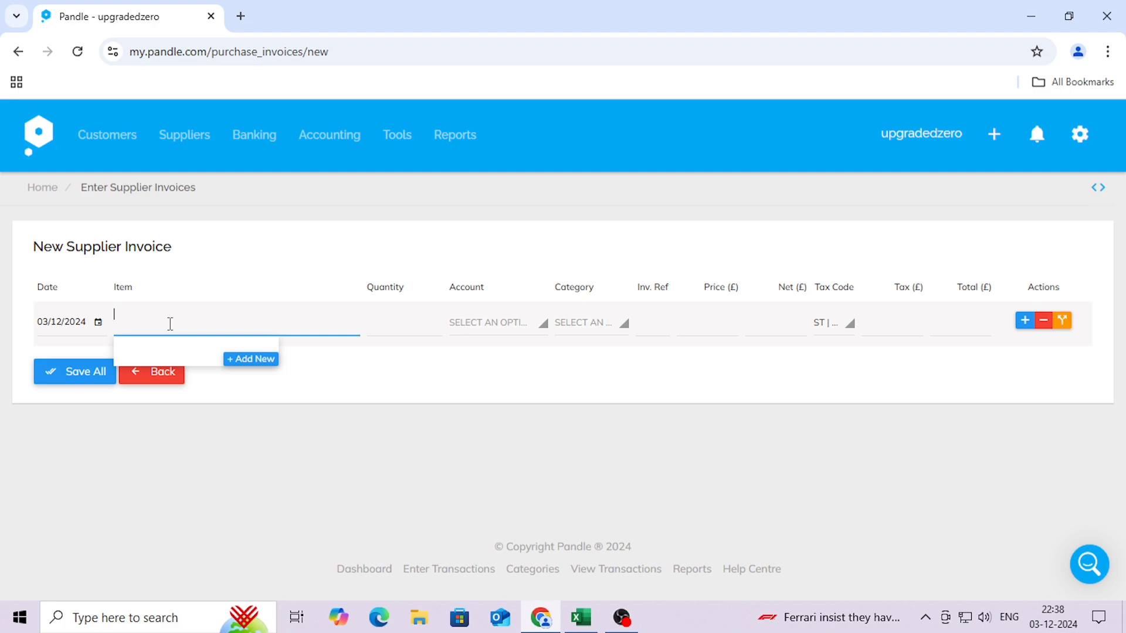
{"action": "type", "text": "PURCHASE"}
{"action": "key", "text": "Return"}
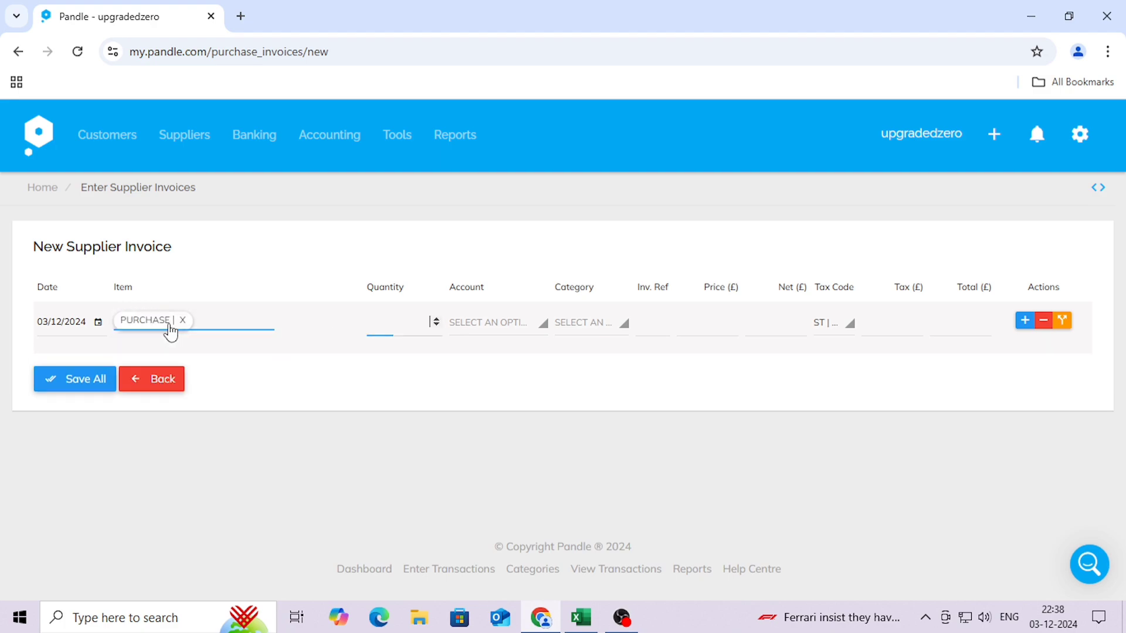
{"action": "type", "text": "1"}
{"action": "key", "text": "Tab"}
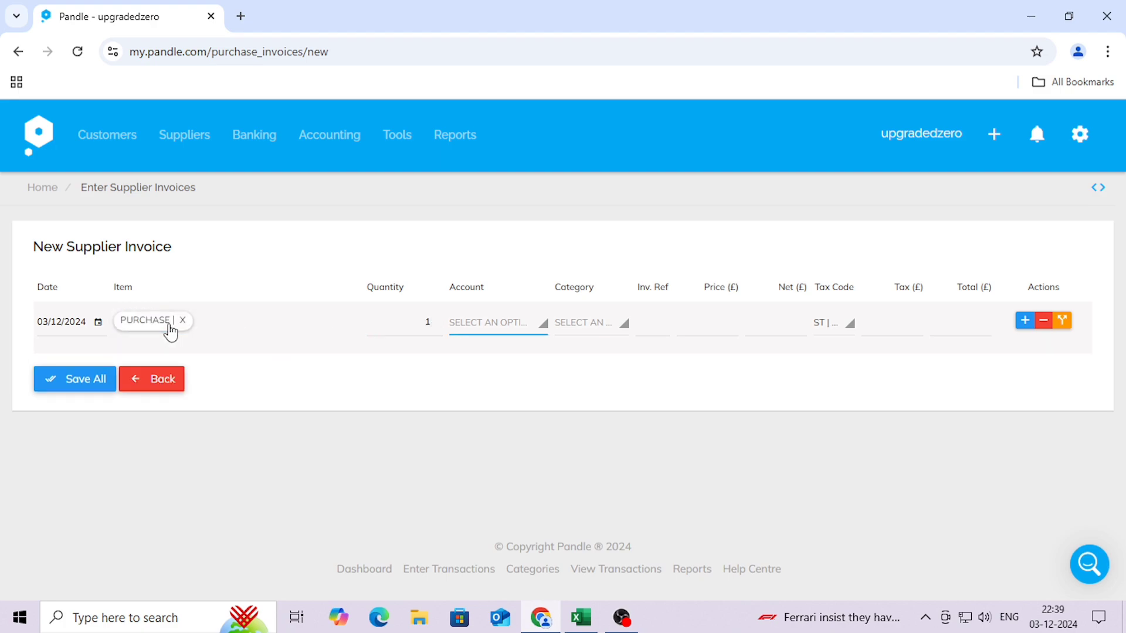
- Set the invoice account to BOOK01 | BOOKER LTD and keep the category 500 | Goods And Materials after checking the alternatives
{"action": "left_click", "coordinate": [457, 329]}
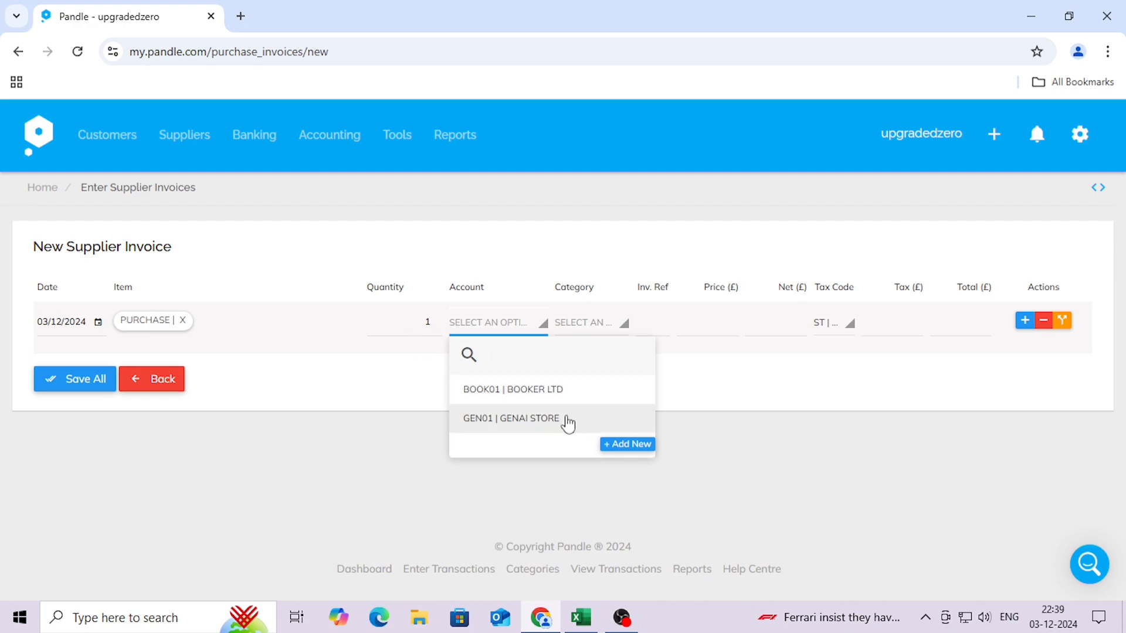
{"action": "left_click", "coordinate": [535, 390]}
{"action": "left_click", "coordinate": [581, 322]}
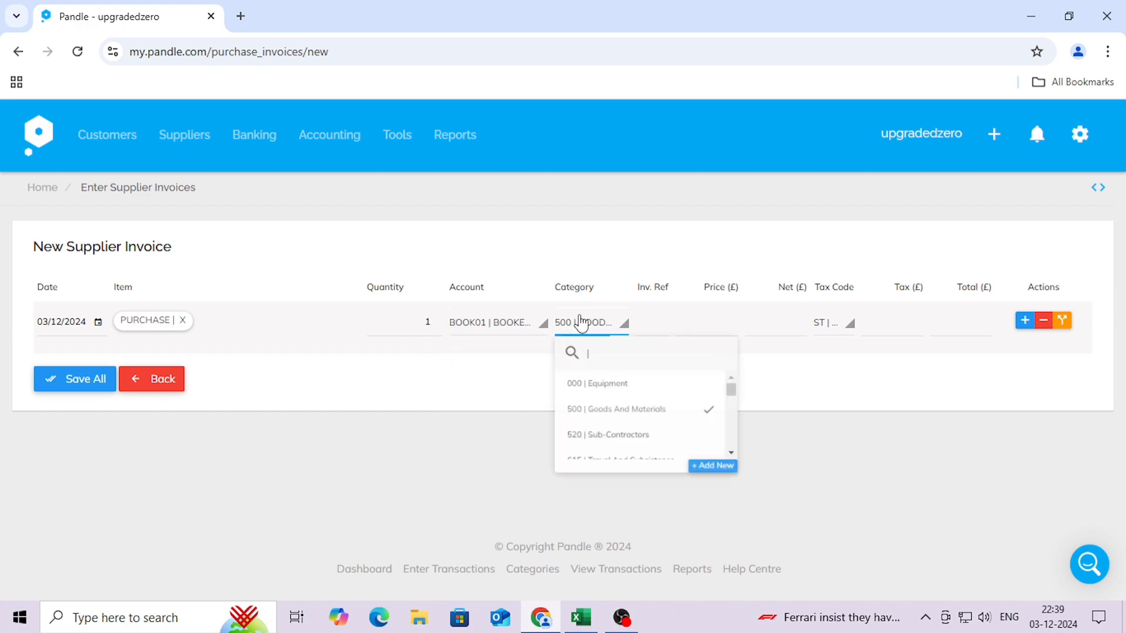
{"action": "scroll", "coordinate": [645, 463], "scroll_direction": "down", "scroll_amount": 1}
{"action": "scroll", "coordinate": [703, 445], "scroll_direction": "down", "scroll_amount": 1}
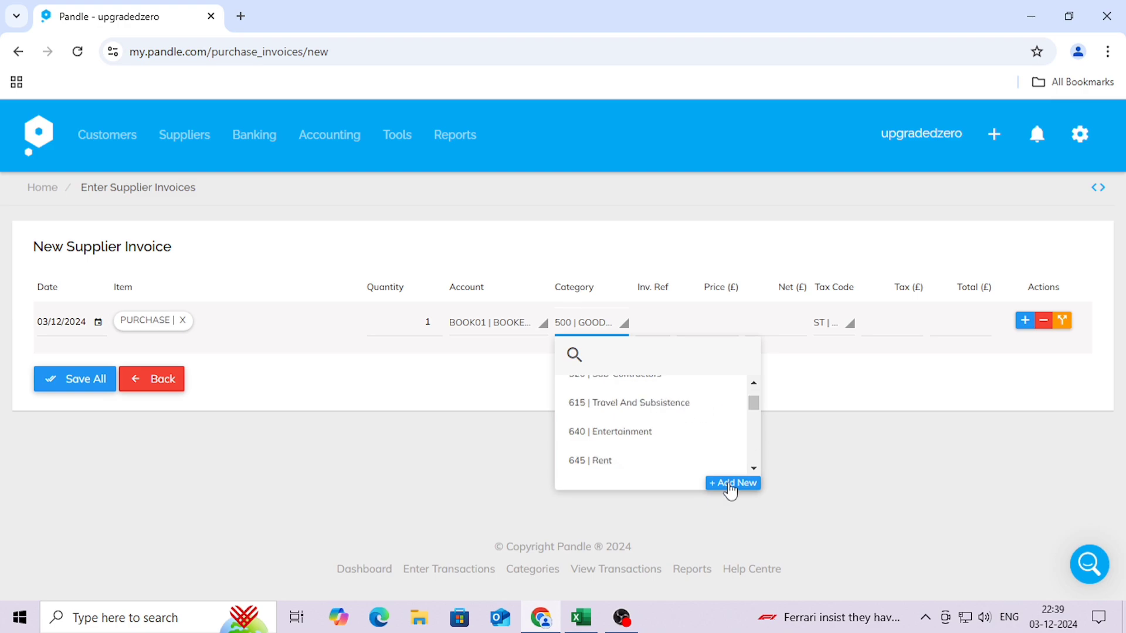
{"action": "scroll", "coordinate": [645, 466], "scroll_direction": "down", "scroll_amount": 2}
{"action": "left_click", "coordinate": [527, 396]}
- Enter the invoice reference 01 and a price of 100 on the purchase line
{"action": "left_click", "coordinate": [660, 324]}
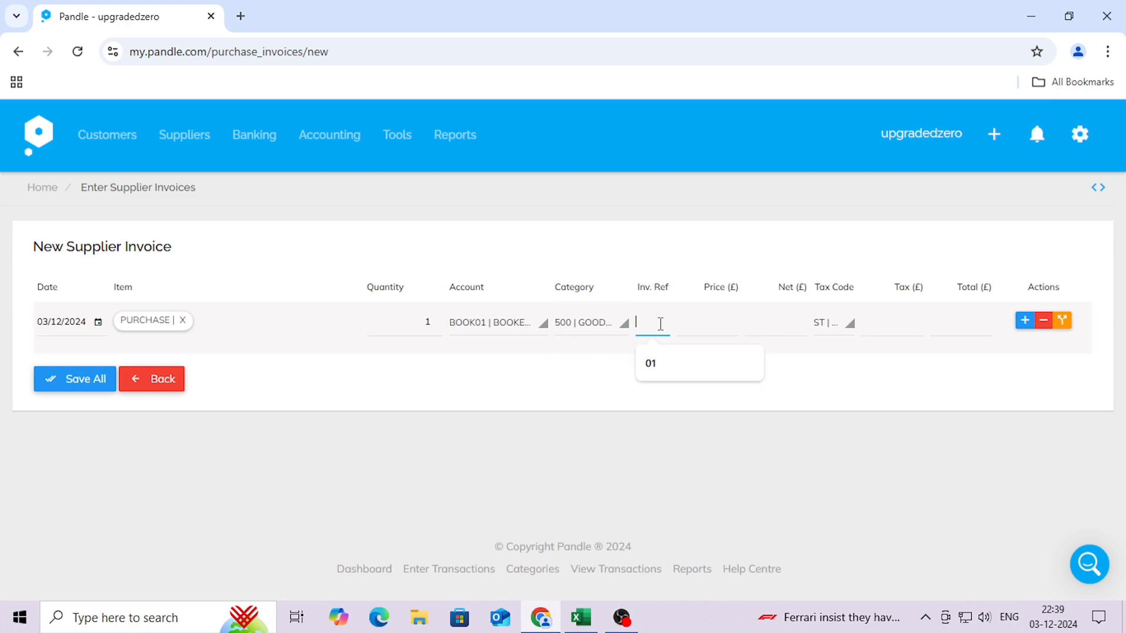
{"action": "type", "text": "01"}
{"action": "key", "text": "Tab"}
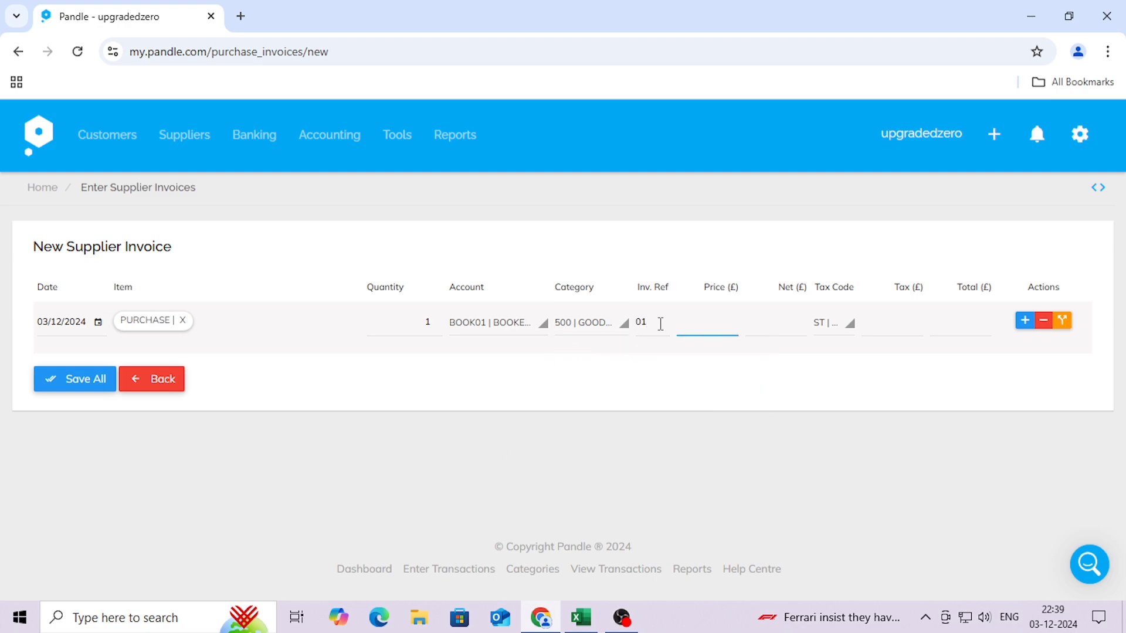
{"action": "type", "text": "100"}
{"action": "key", "text": "Tab"}
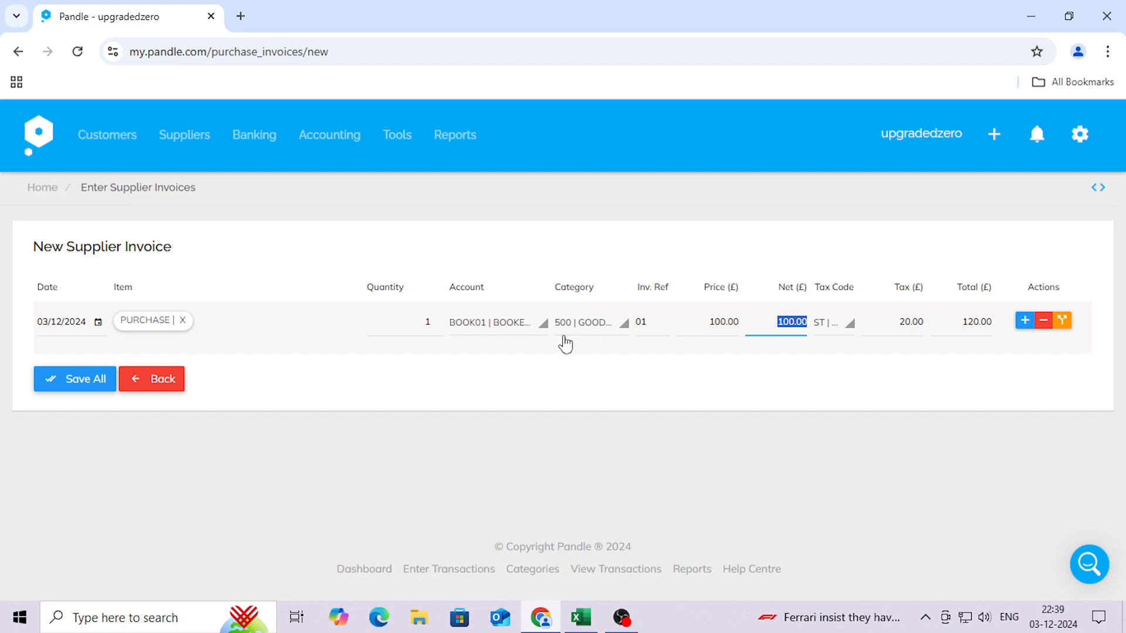
- Try raising the quantity on the purchase line to 3, and restore it to 1
{"action": "left_click", "coordinate": [430, 321]}
{"action": "type", "text": "2"}
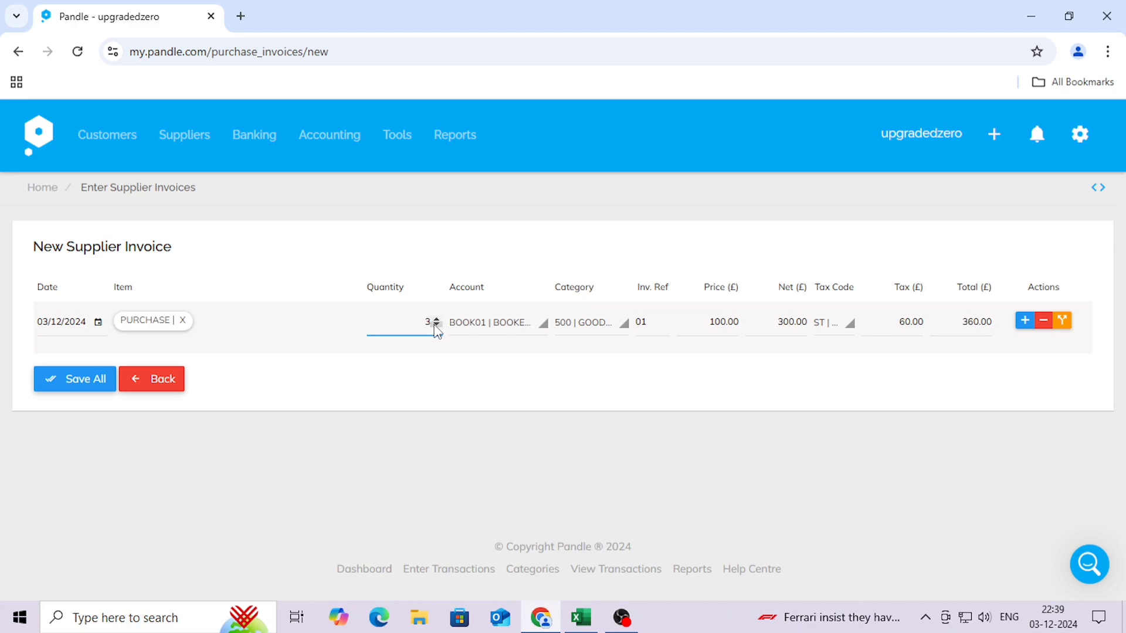
{"action": "key", "text": "Tab"}
{"action": "key", "text": "Tab"}
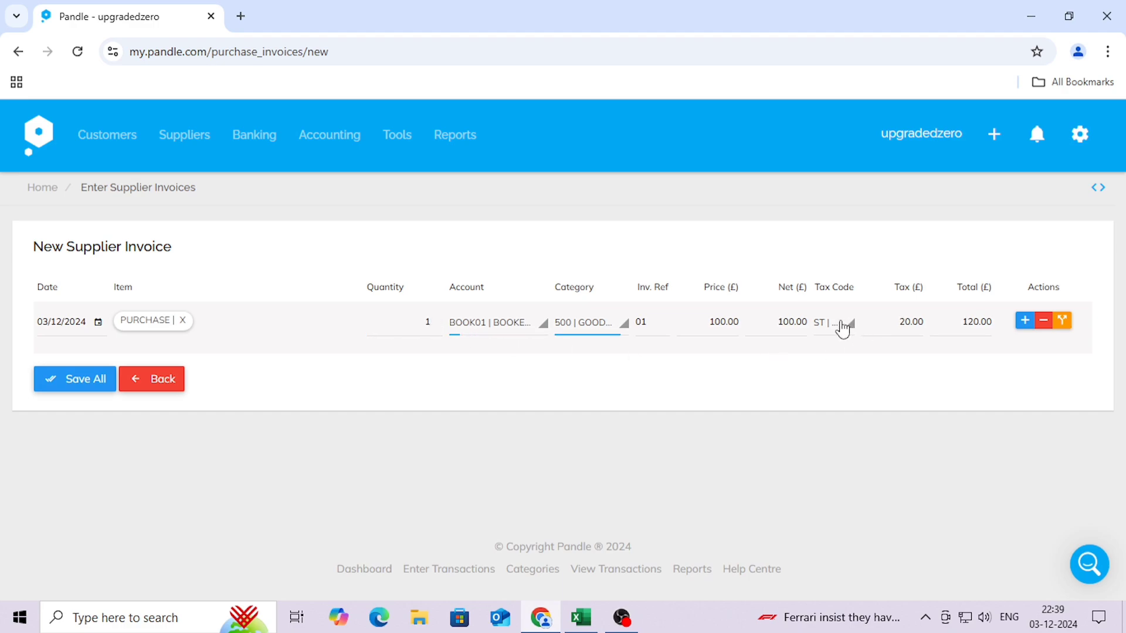
- Examine the VAT rates offered as tax codes for the purchase line
{"action": "left_click", "coordinate": [843, 326]}
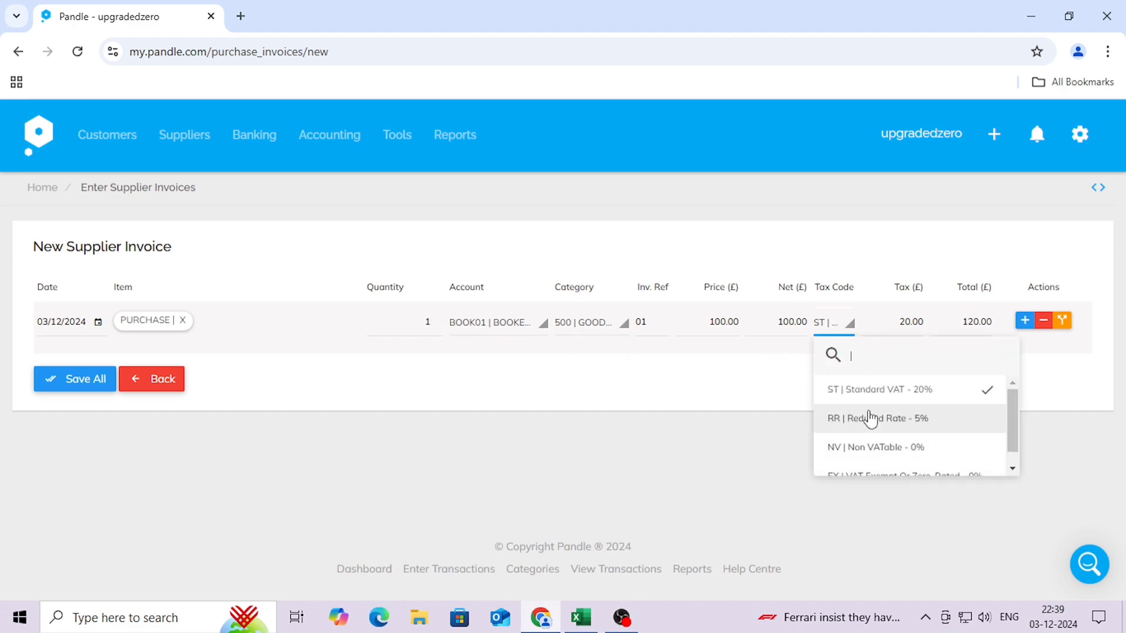
{"action": "scroll", "coordinate": [871, 419], "scroll_direction": "down", "scroll_amount": 1}
{"action": "left_click", "coordinate": [783, 385]}
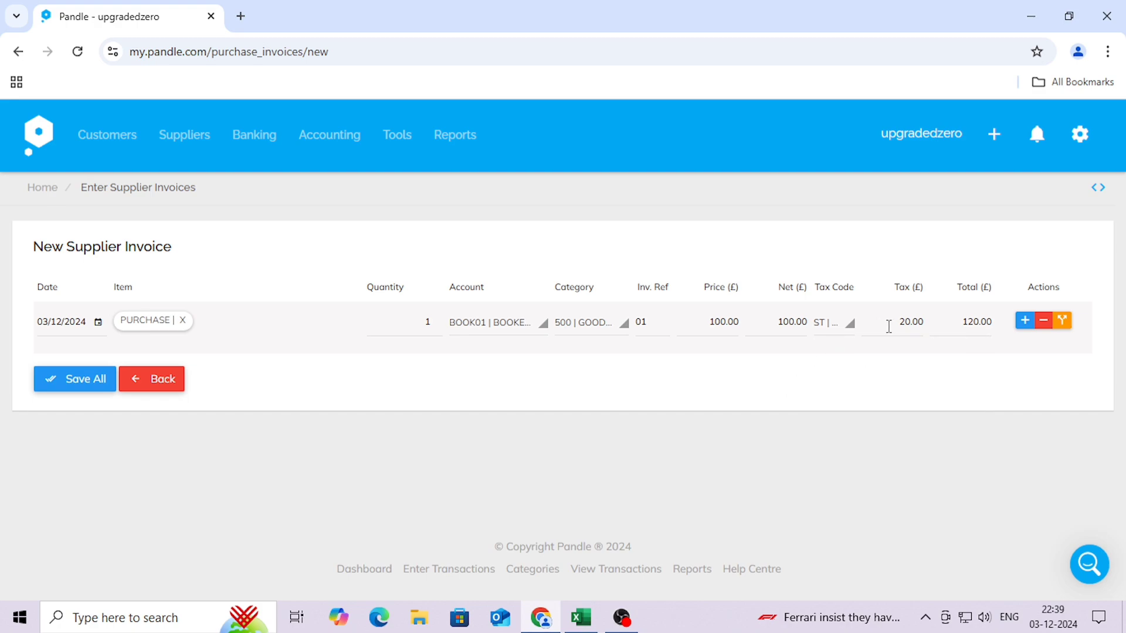
- Save the supplier invoice with only the PURCHASE line, discarding an extra line added to it
{"action": "left_click", "coordinate": [1026, 326]}
{"action": "left_click", "coordinate": [1043, 373]}
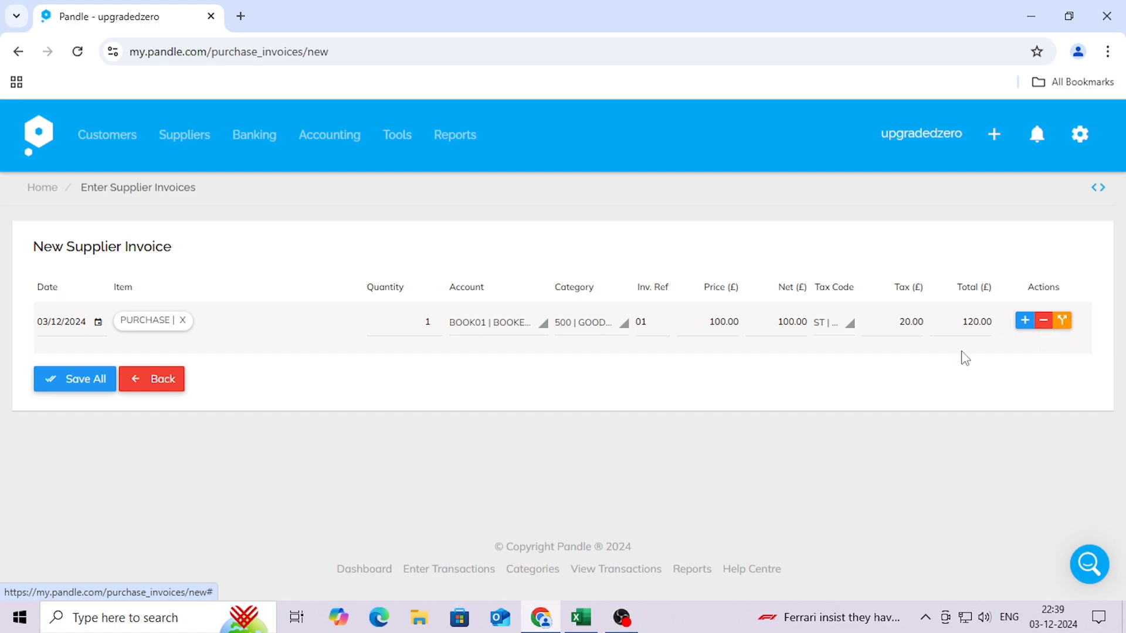
{"action": "left_click", "coordinate": [68, 381]}
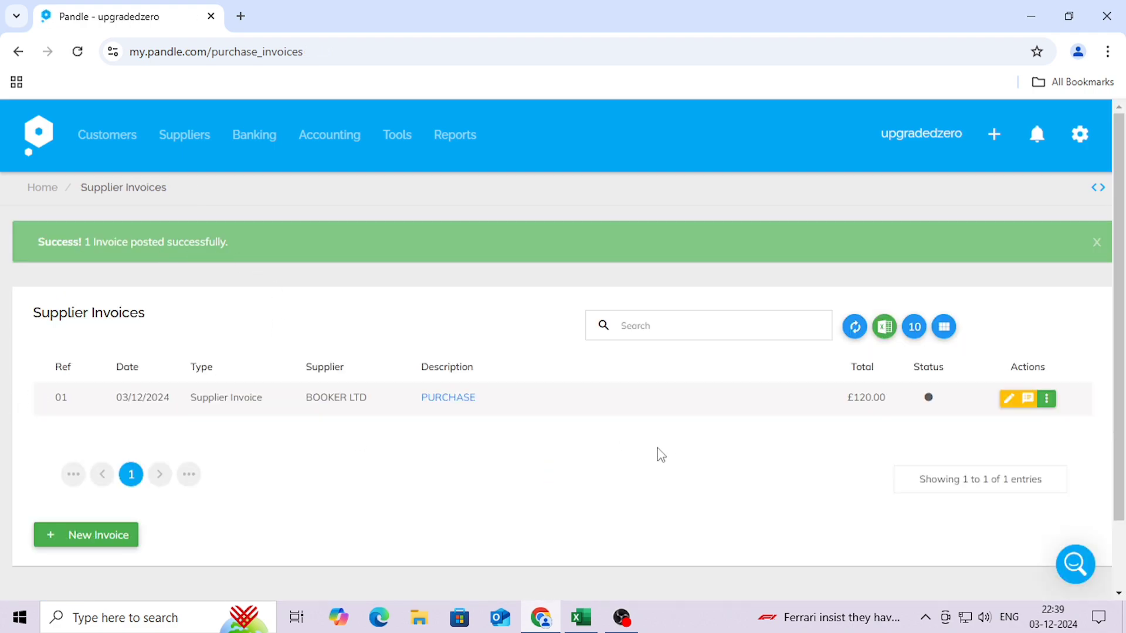
- Examine the status, available actions and edit form of the posted BOOKER LTD invoice, and return to the supplier invoice list
{"action": "mouse_move", "coordinate": [928, 406]}
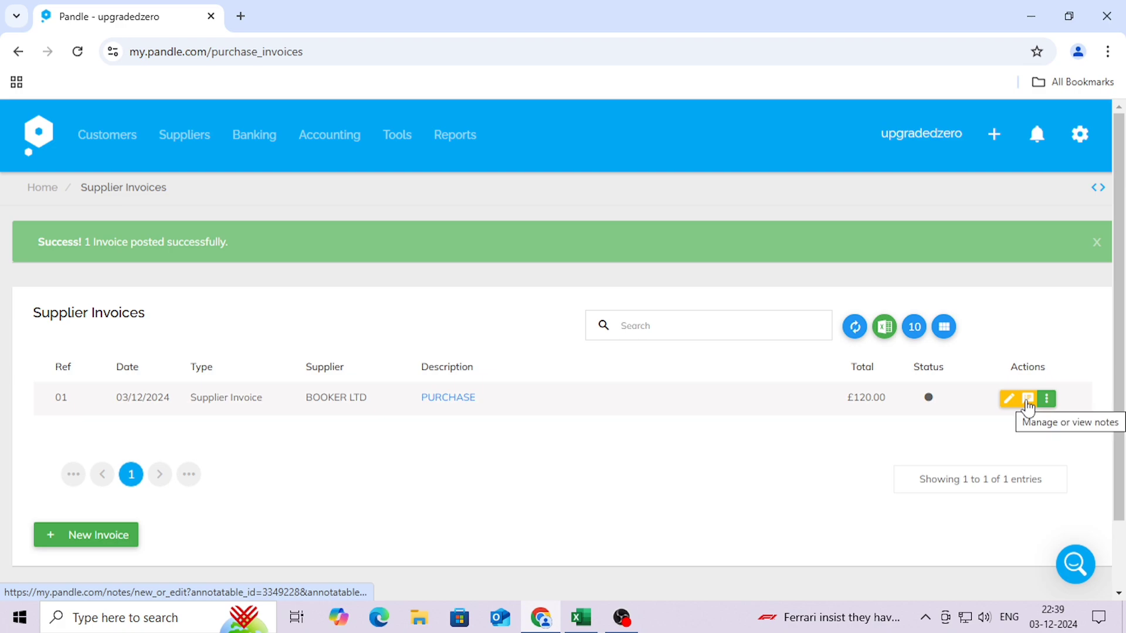
{"action": "left_click", "coordinate": [1045, 403]}
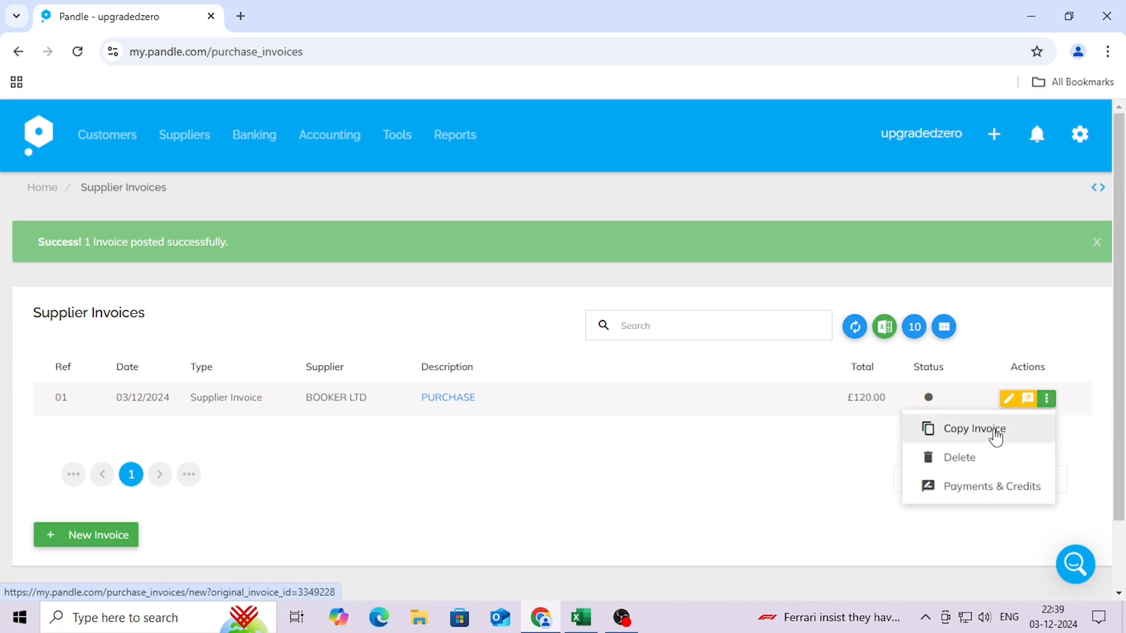
{"action": "left_click", "coordinate": [864, 479]}
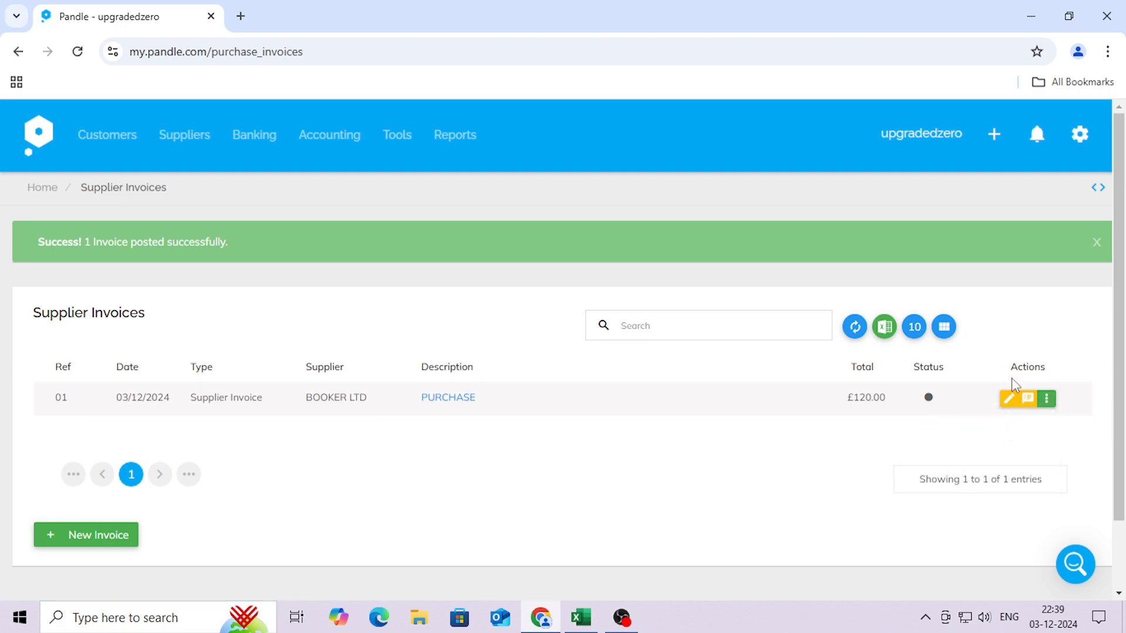
{"action": "left_click", "coordinate": [1009, 414]}
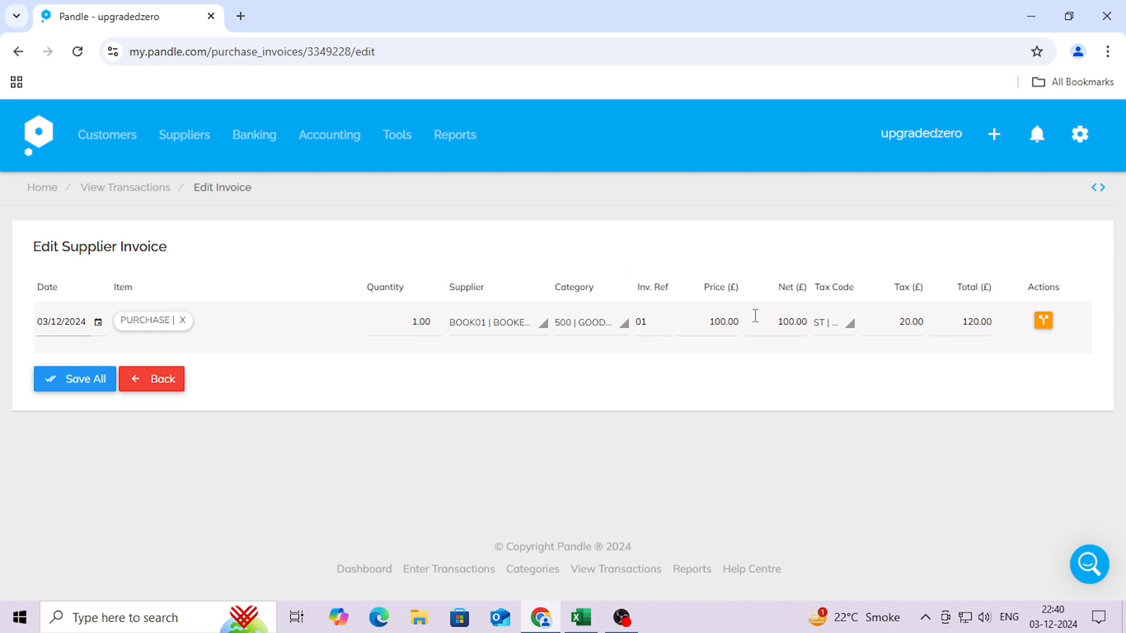
{"action": "left_click", "coordinate": [149, 387]}
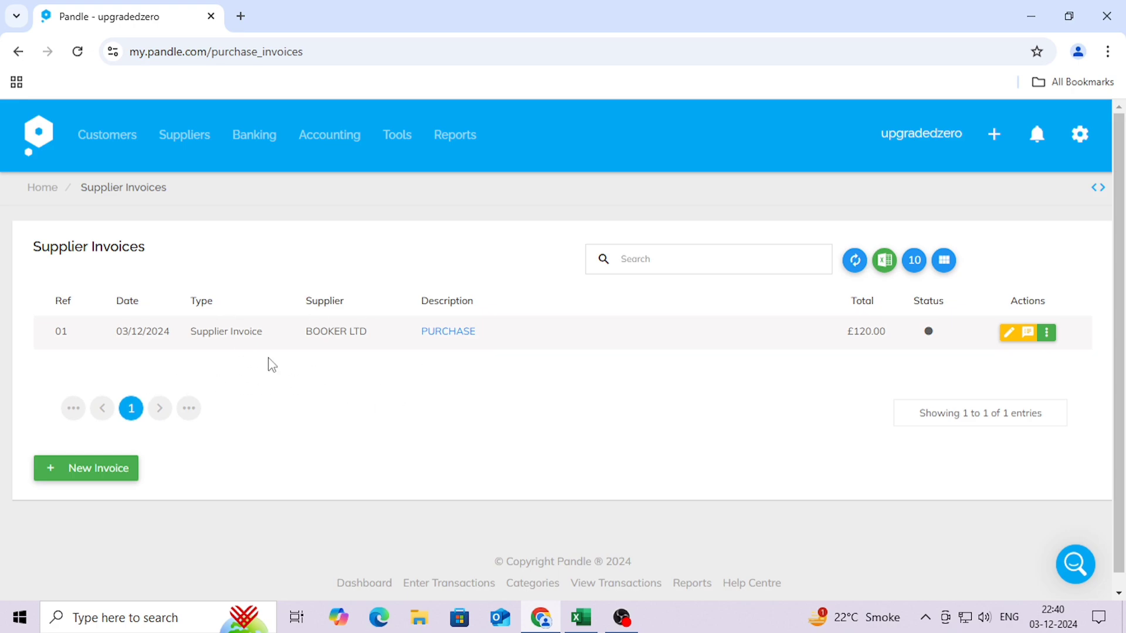
- Switch to the PANDLE BILS workbook in Excel
{"action": "key", "text": "super"}
{"action": "type", "text": "EX"}
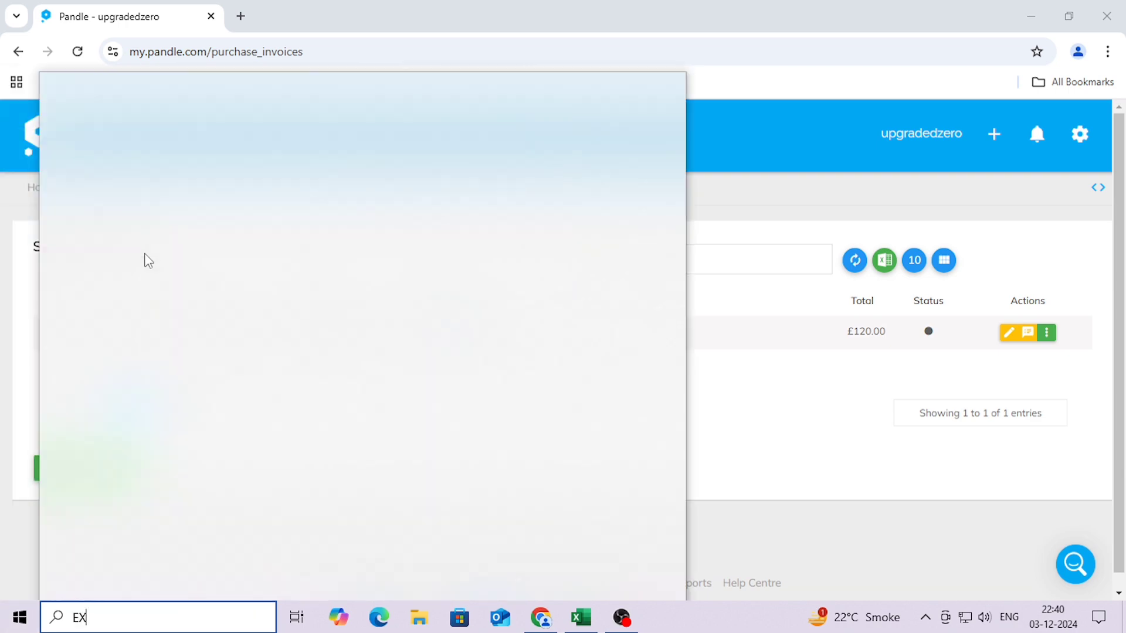
{"action": "left_click", "coordinate": [151, 169]}
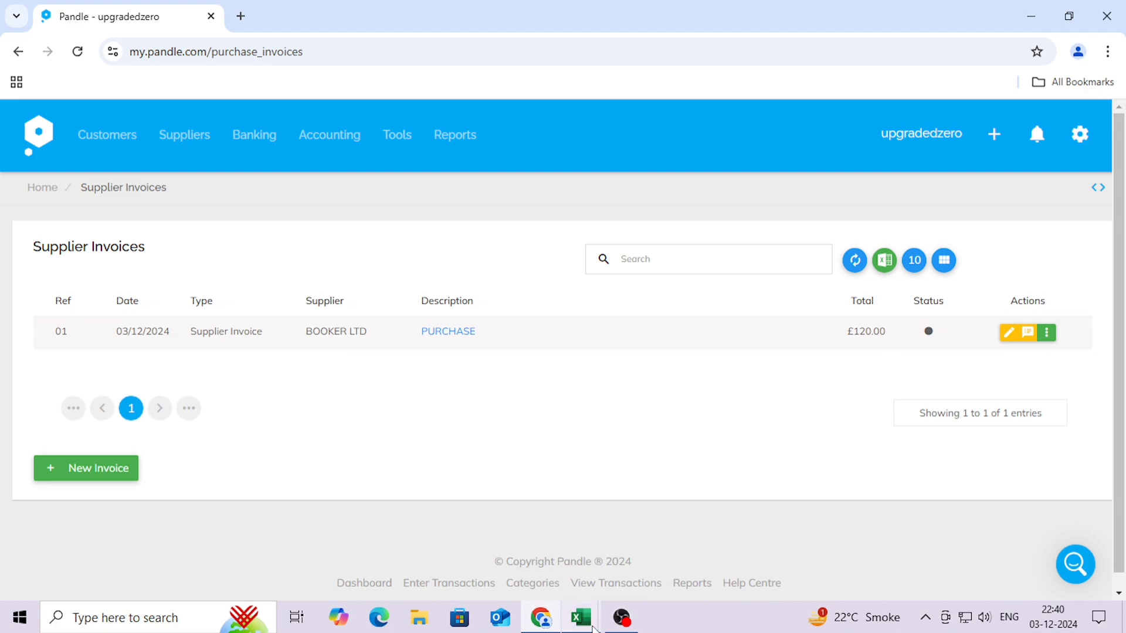
{"action": "mouse_move", "coordinate": [583, 620]}
{"action": "left_click", "coordinate": [571, 540]}
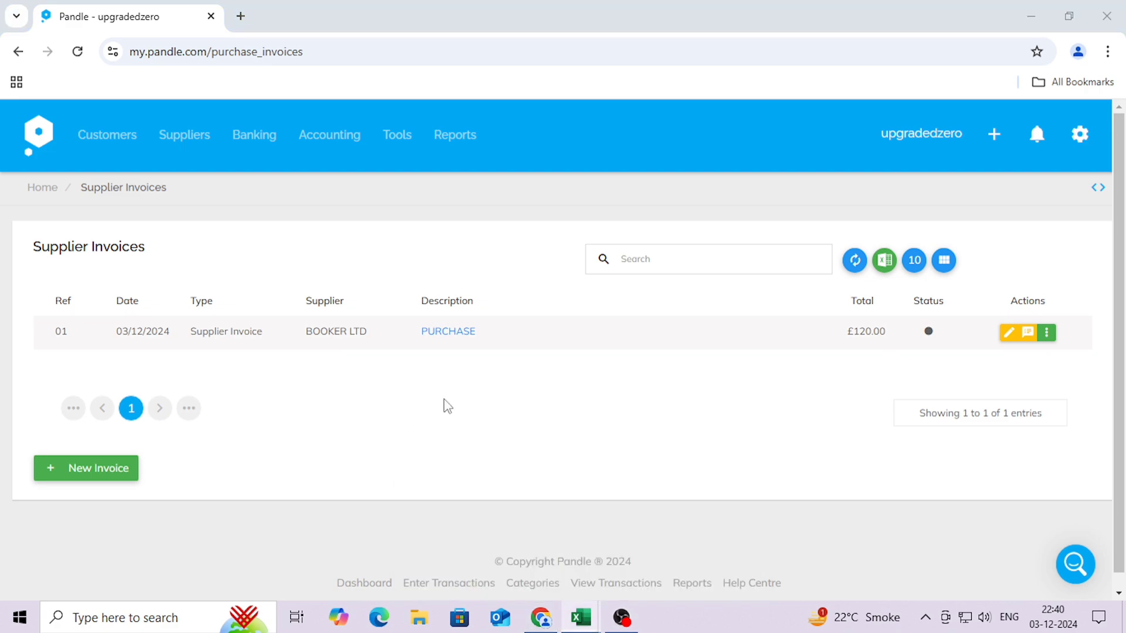
{"action": "scroll", "coordinate": [369, 305], "scroll_direction": "up", "scroll_amount": 2}
{"action": "left_click", "coordinate": [369, 303]}
- Enter 20% in cell E20, and the label NET with the amount 100 in E21 and F21
{"action": "left_click", "coordinate": [267, 209]}
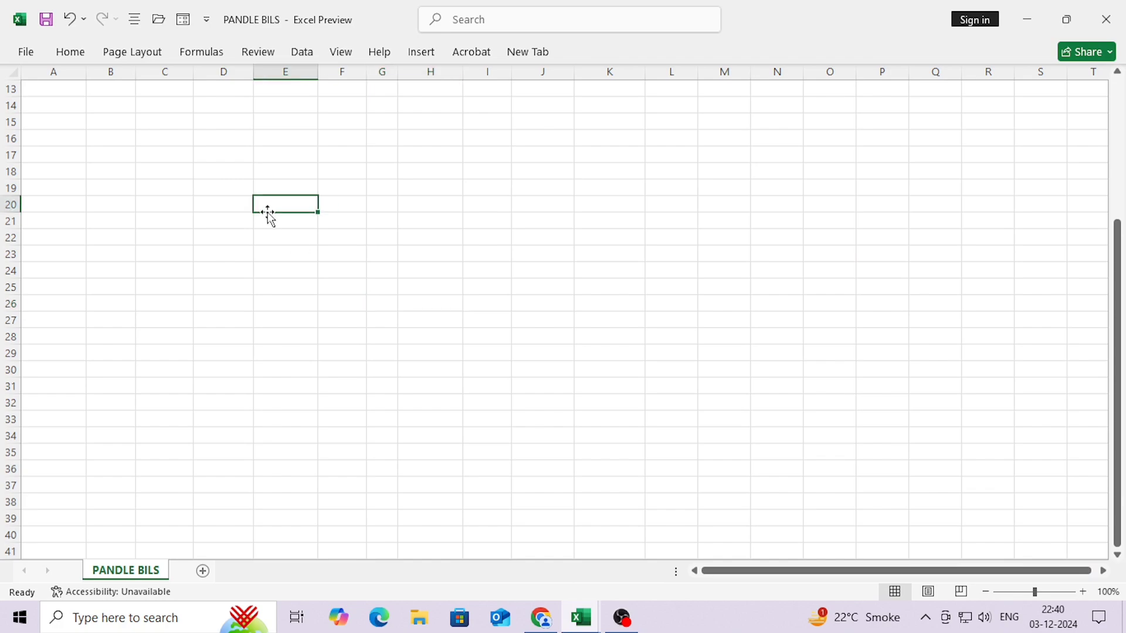
{"action": "type", "text": "20"}
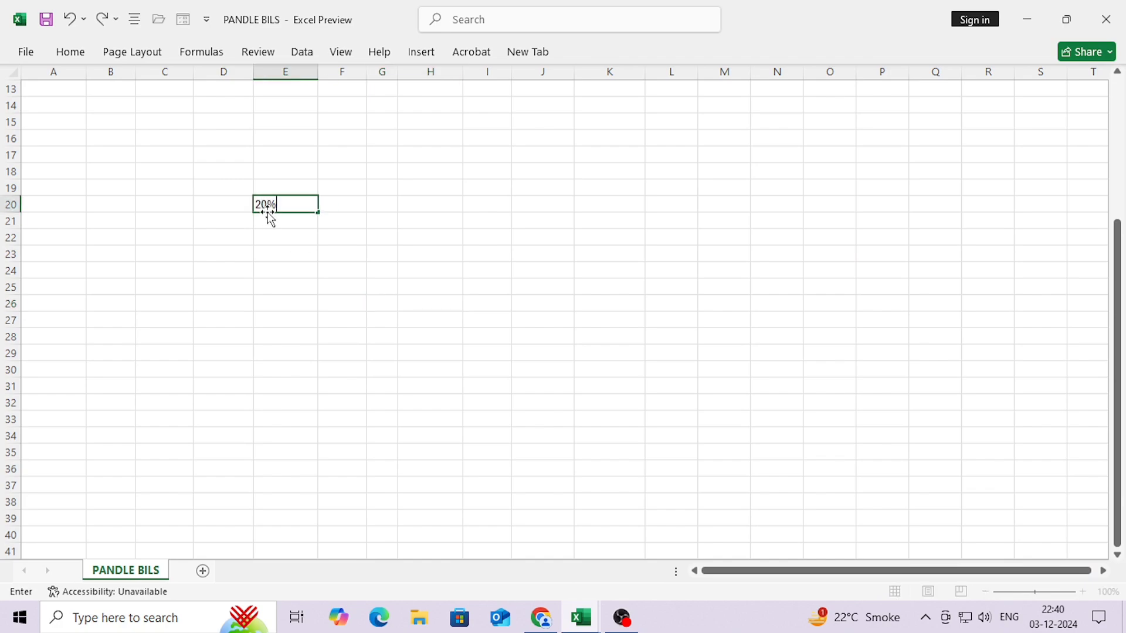
{"action": "key", "text": "Return"}
{"action": "type", "text": "NET"}
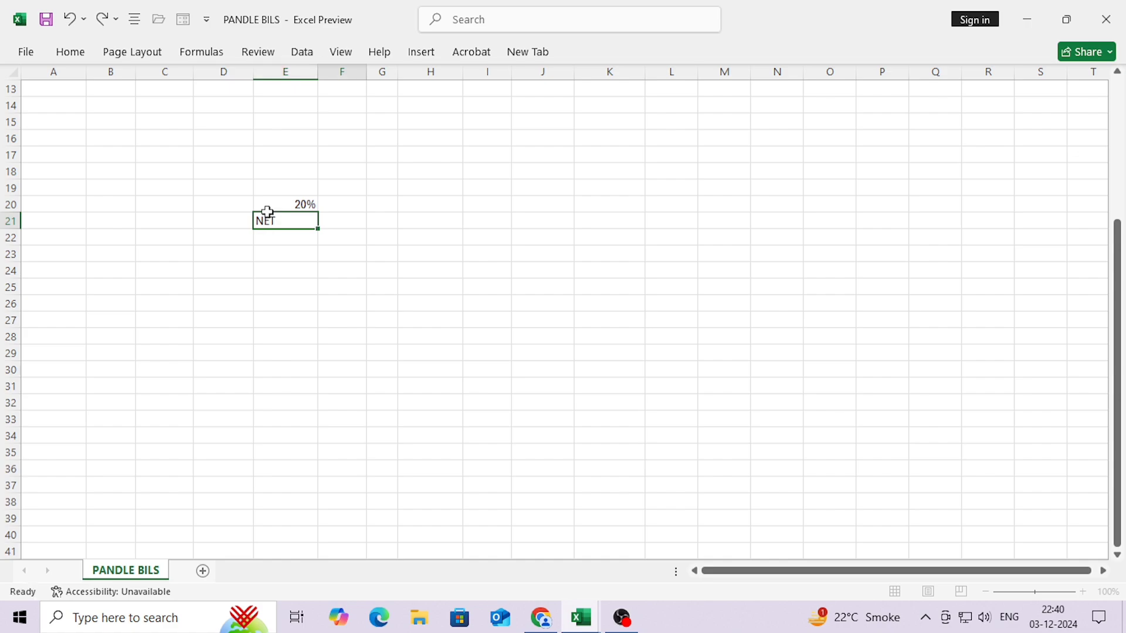
{"action": "key", "text": "Tab"}
{"action": "type", "text": "10"}
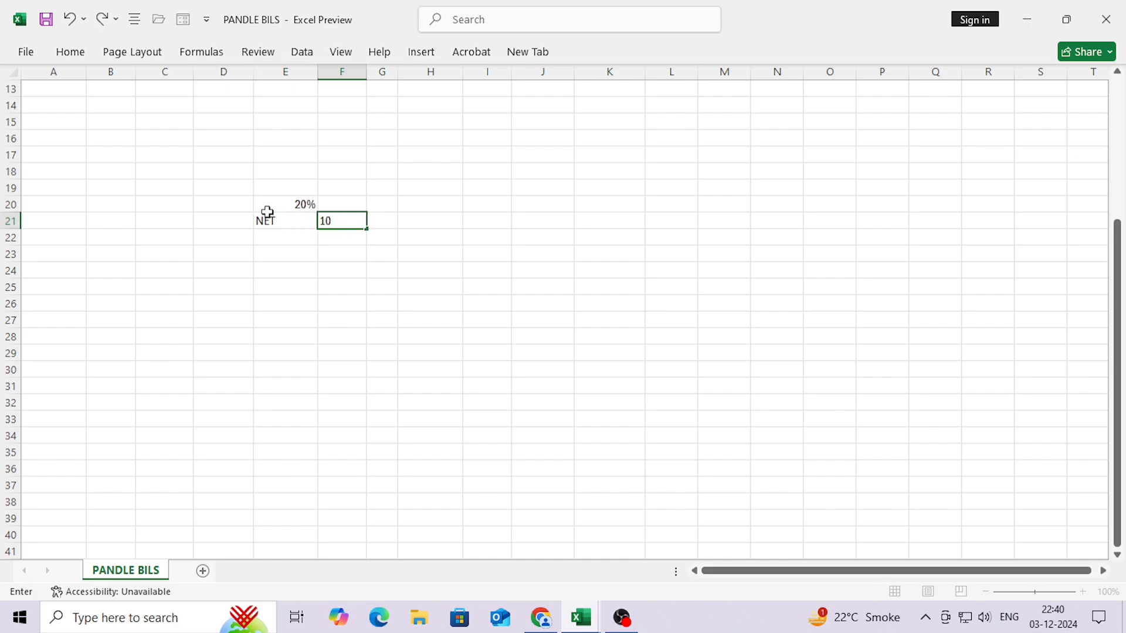
{"action": "type", "text": "0"}
{"action": "key", "text": "Return"}
- Add a VAT row with the label in E22, the amount 20 in F22 and the rate 20% in D22
{"action": "type", "text": "VAT"}
{"action": "key", "text": "Tab"}
{"action": "type", "text": "2"}
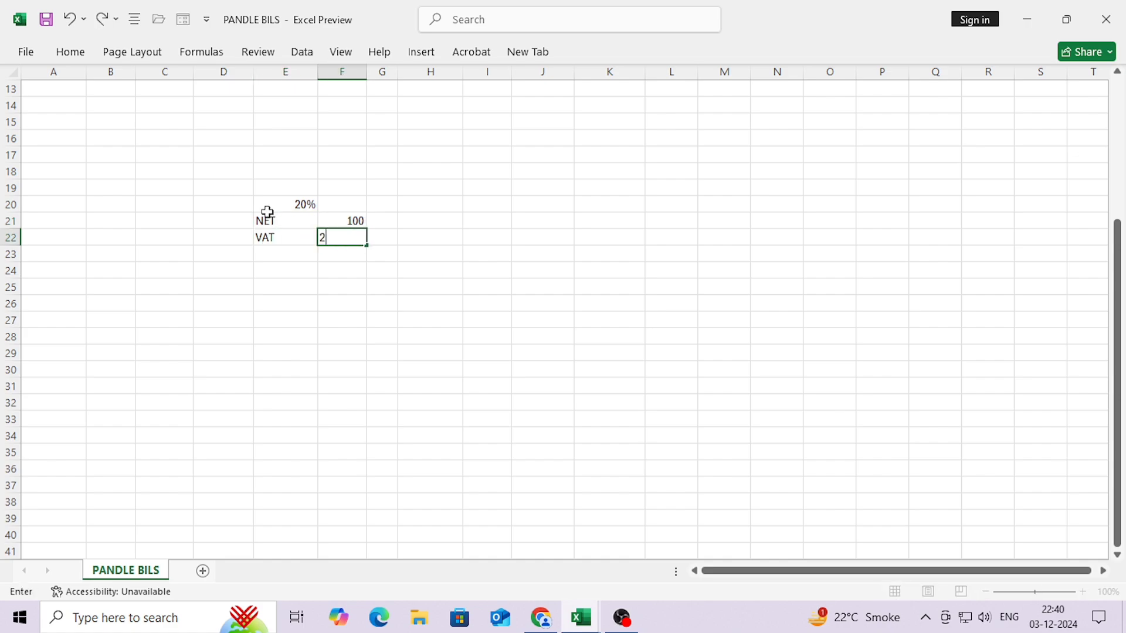
{"action": "key", "text": "Return"}
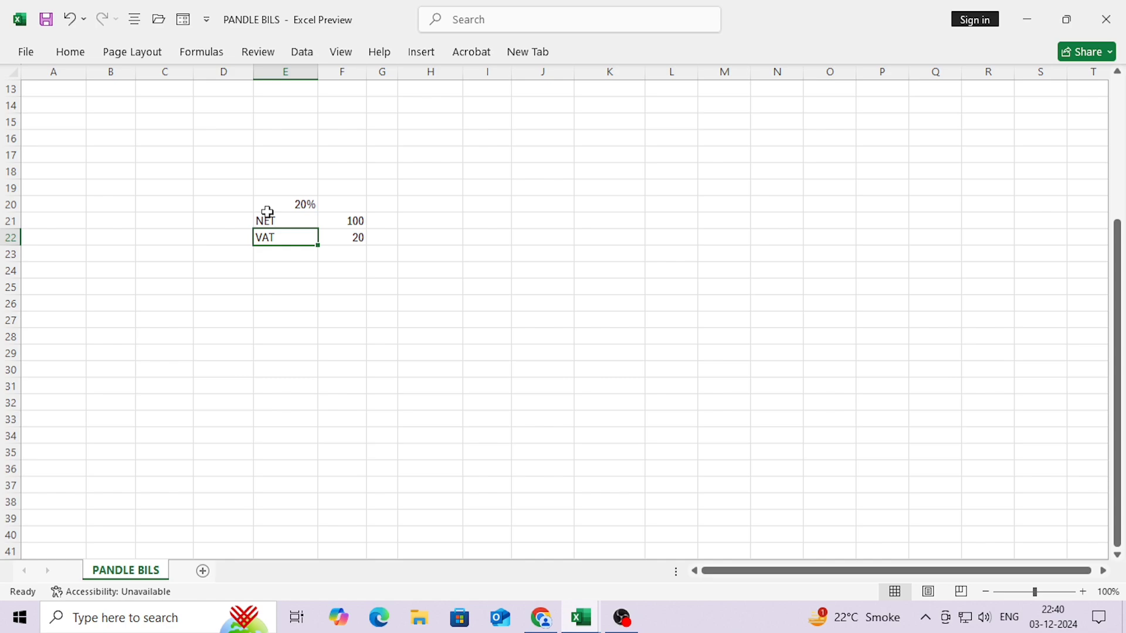
{"action": "key", "text": "Left"}
{"action": "type", "text": "2"}
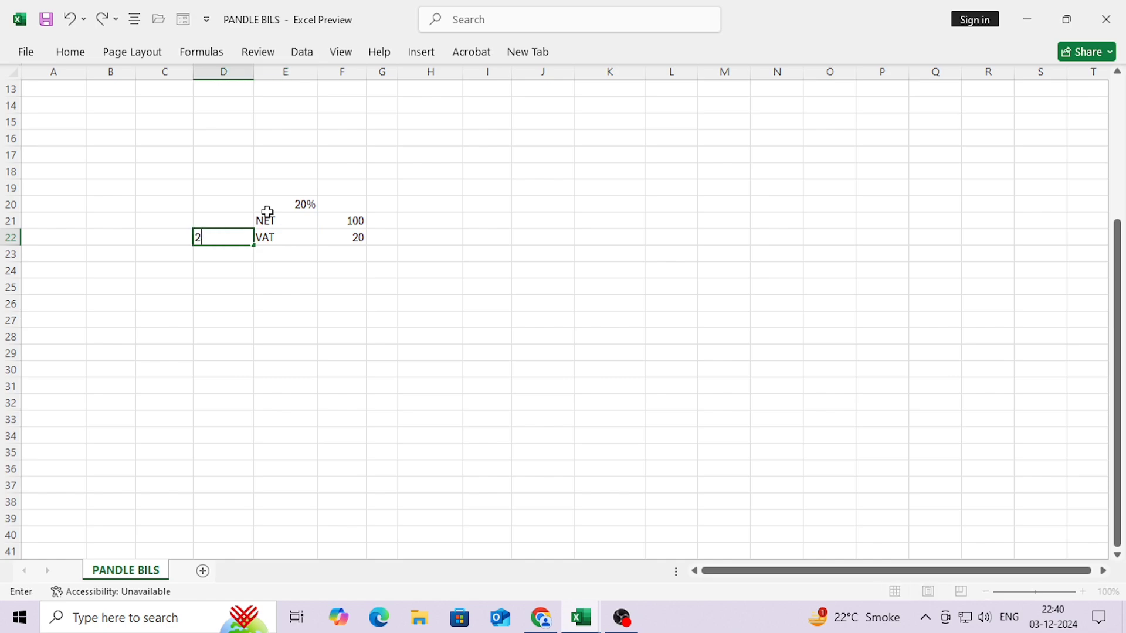
{"action": "type", "text": "0%"}
{"action": "key", "text": "Tab"}
{"action": "key", "text": "Tab"}
{"action": "key", "text": "Return"}
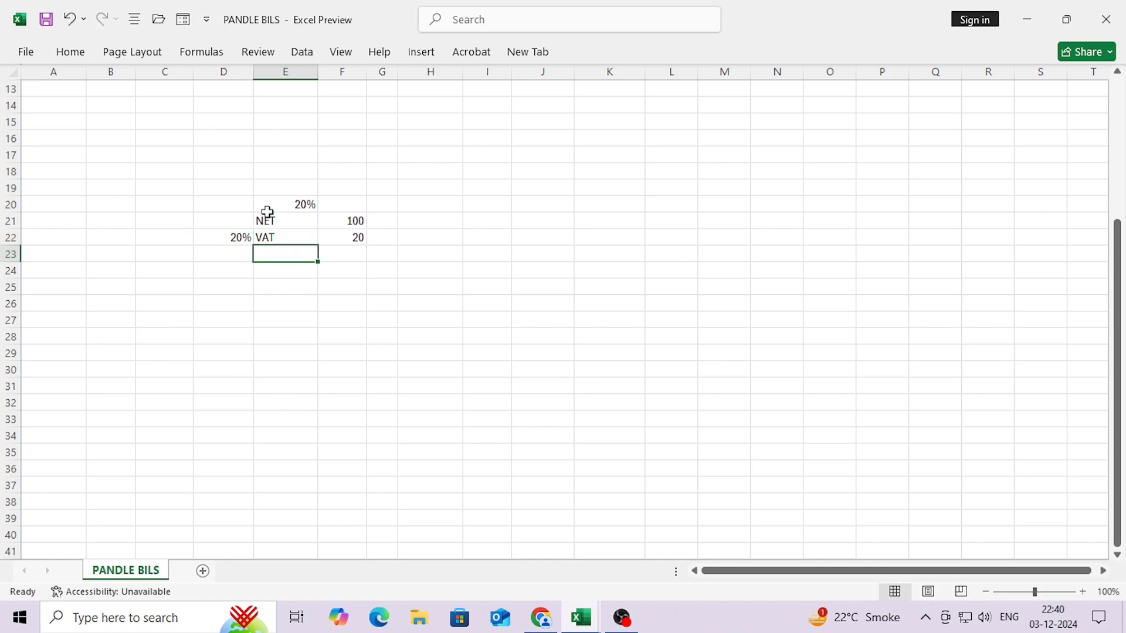
- Label E23 GROSS and add the net and VAT amounts in F23 with =F21+F22
{"action": "type", "text": "GROSS"}
{"action": "key", "text": "Tab"}
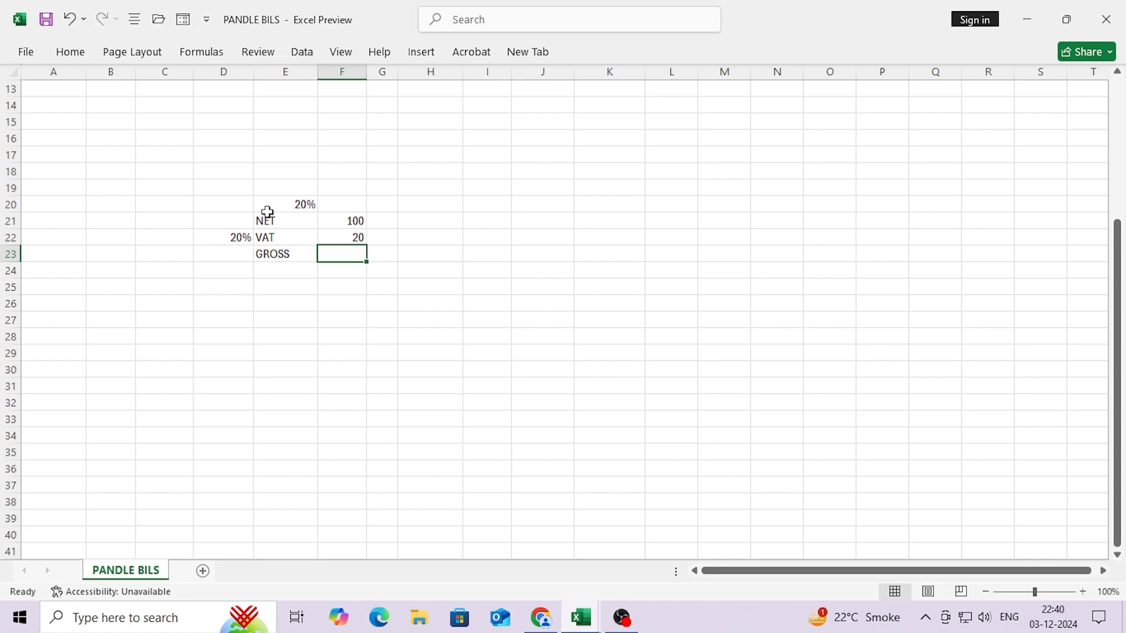
{"action": "type", "text": "=F21+F22"}
{"action": "key", "text": "Return"}
- Enter 5% in cell E26 as the rate heading of a second VAT example
{"action": "key", "text": "Down"}
{"action": "key", "text": "Down"}
{"action": "key", "text": "Down"}
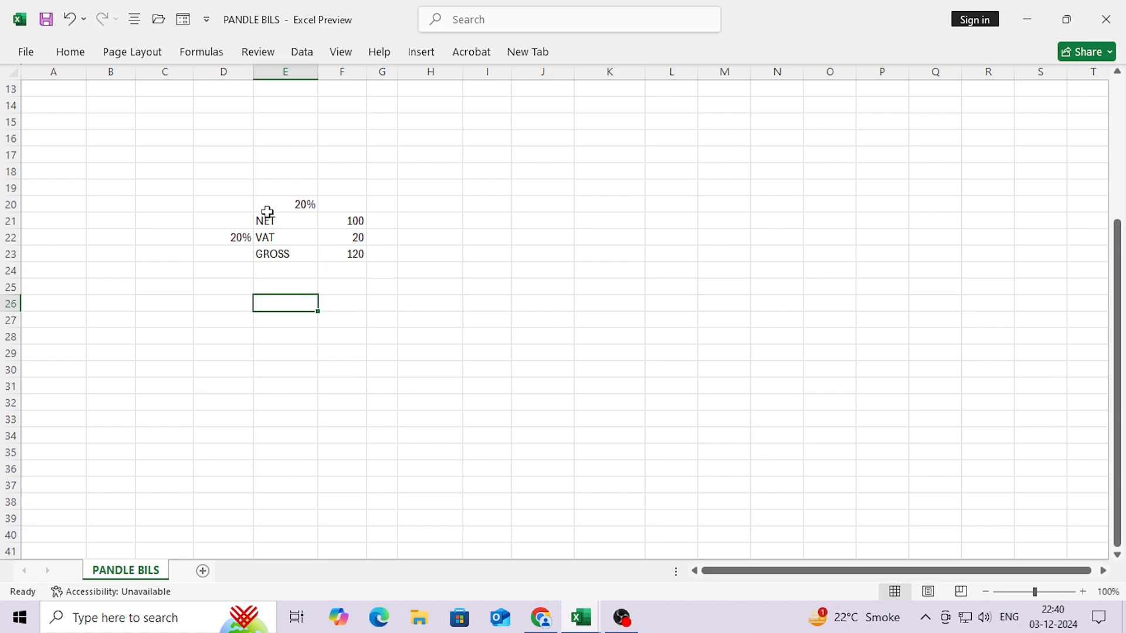
{"action": "type", "text": "5"}
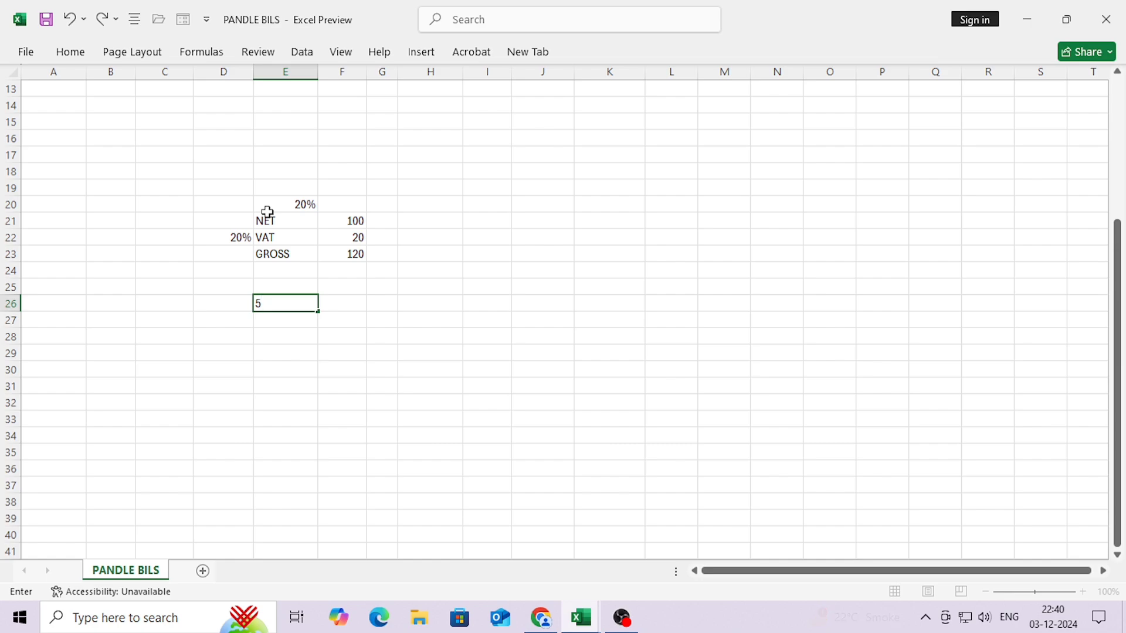
{"action": "type", "text": "%"}
{"action": "key", "text": "Left"}
{"action": "key", "text": "Right"}
{"action": "key", "text": "Down"}
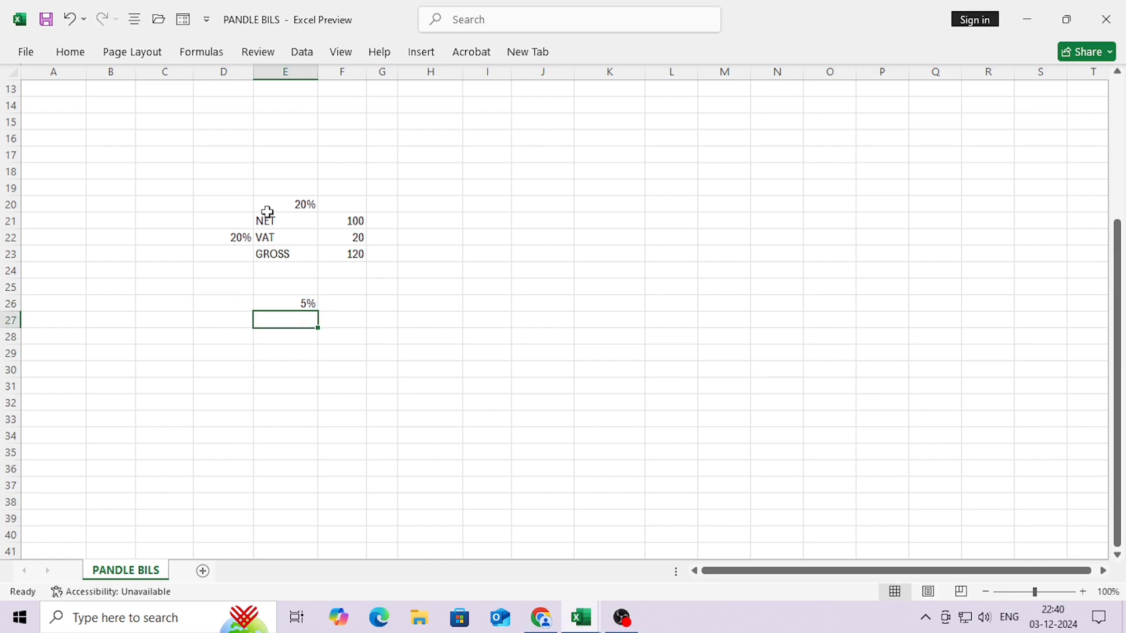
- Enter the label NET in E27 and the amount 100 in F27
{"action": "type", "text": "NET"}
{"action": "key", "text": "Tab"}
{"action": "type", "text": "`"}
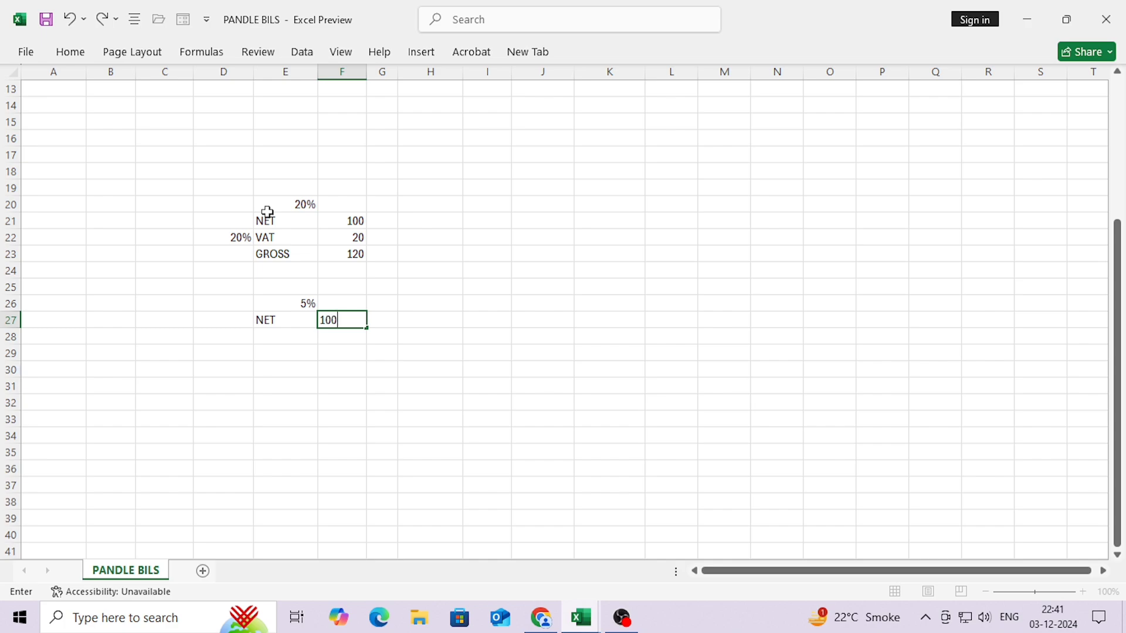
{"action": "type", "text": "000"}
{"action": "key", "text": "BackSpace"}
{"action": "key", "text": "Return"}
- Add a VAT row with the rate 5% in D28, the label in E28 and the amount 5 in F28
{"action": "key", "text": "Left"}
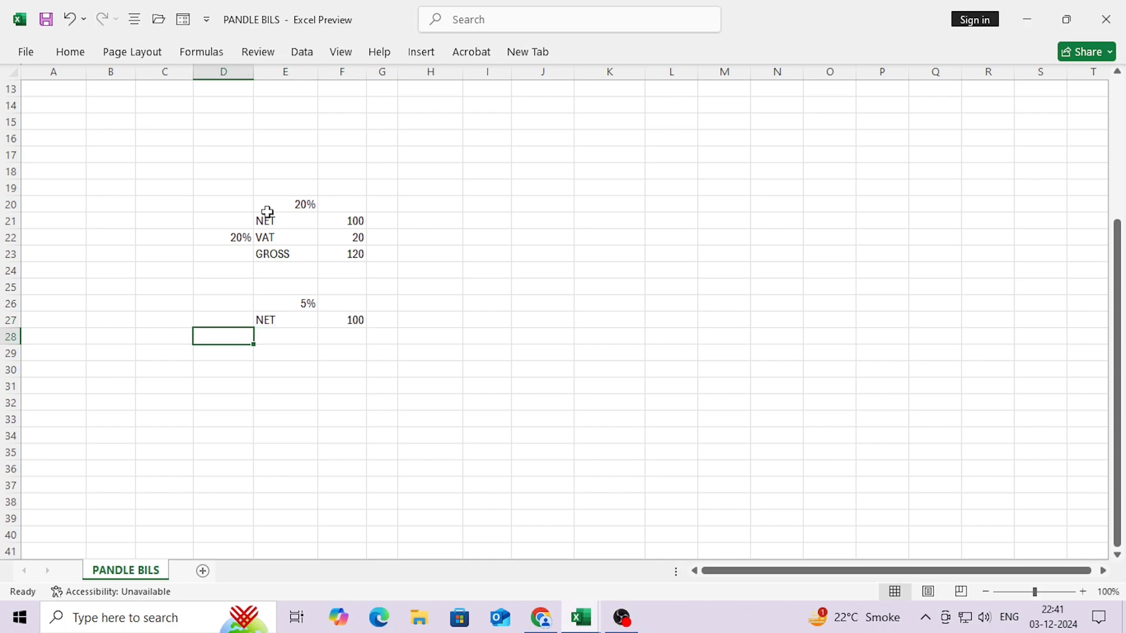
{"action": "key", "text": "Right"}
{"action": "key", "text": "Left"}
{"action": "type", "text": "5%"}
{"action": "key", "text": "Tab"}
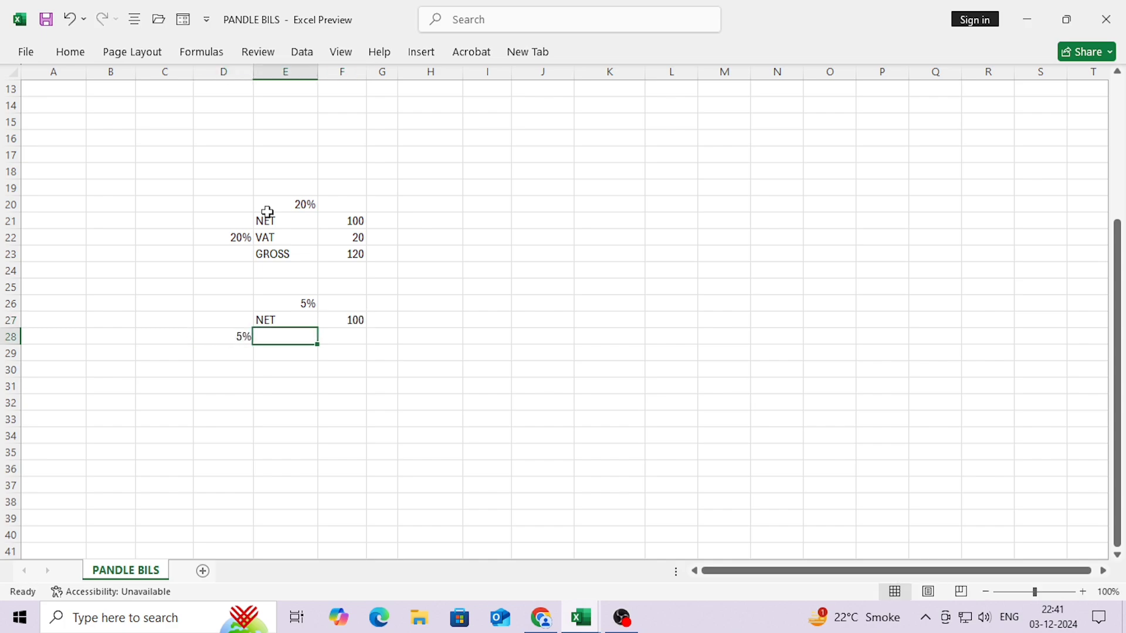
{"action": "type", "text": "VAT"}
{"action": "key", "text": "Tab"}
{"action": "type", "text": "5"}
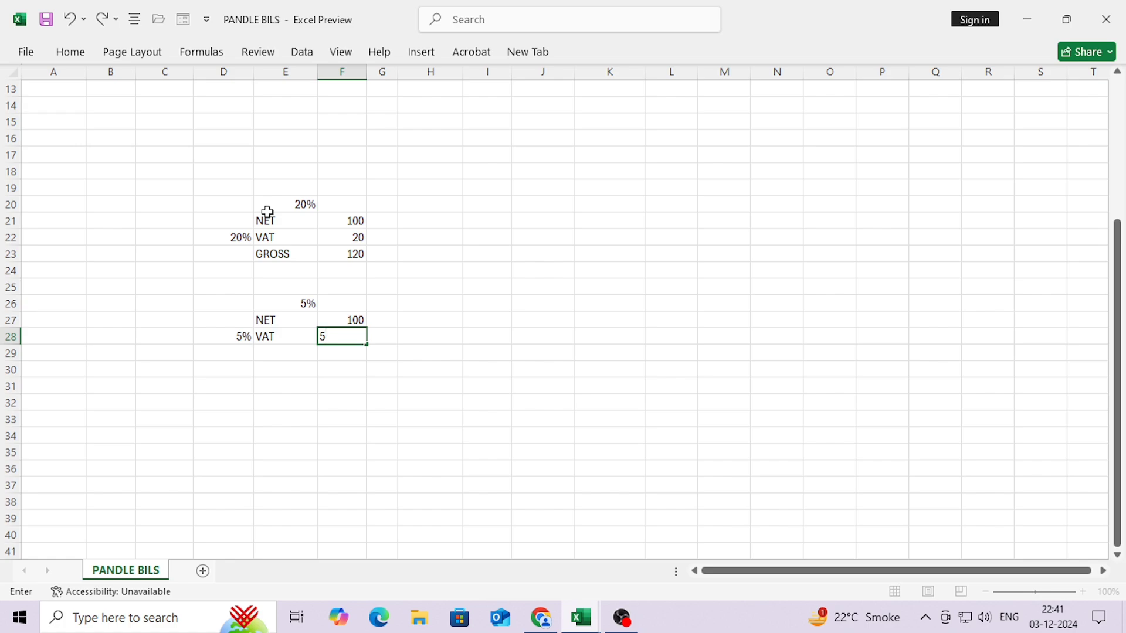
{"action": "key", "text": "Return"}
- Label E29 GROSS and enter 105 in F29
{"action": "type", "text": "GROSS"}
{"action": "key", "text": "Tab"}
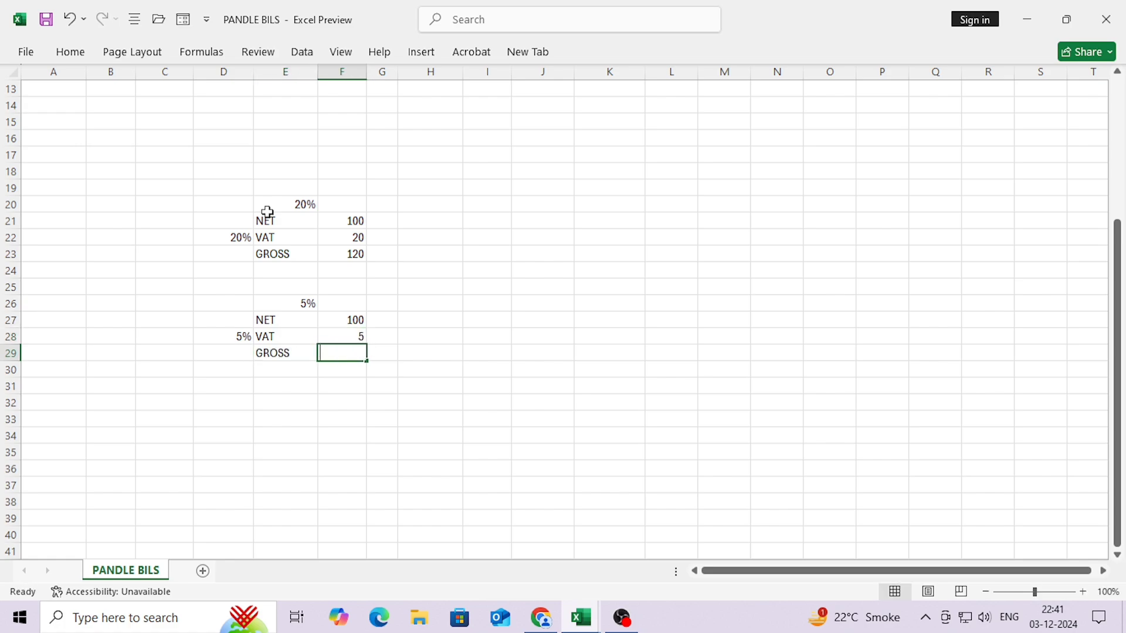
{"action": "type", "text": "105"}
{"action": "left_click", "coordinate": [403, 410]}
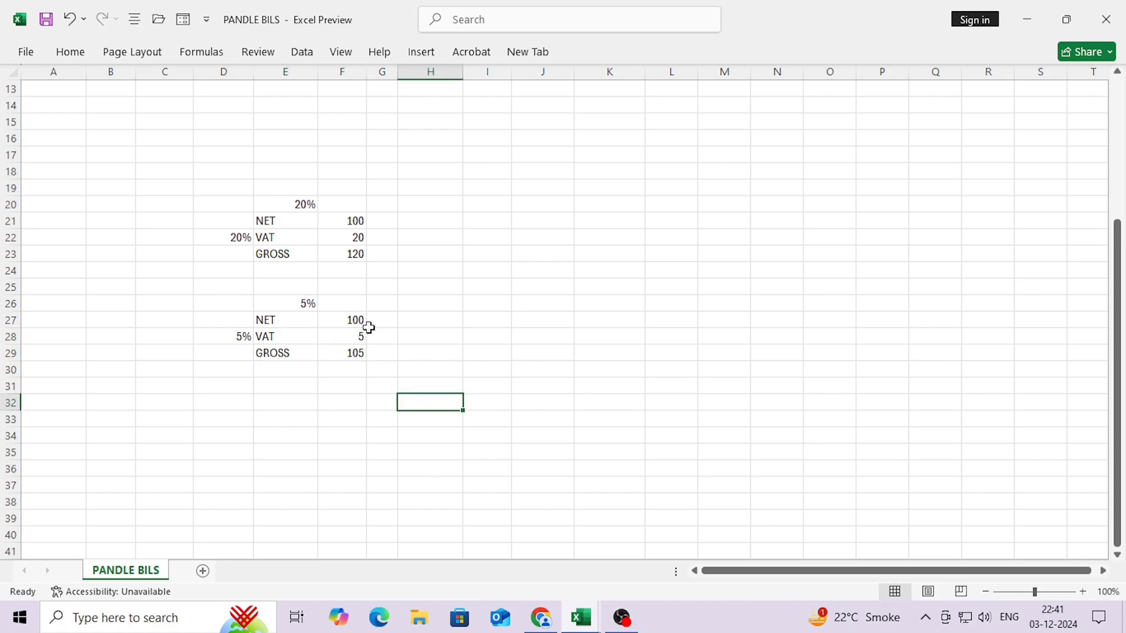
- Add the two gross amounts together in F31 with =F23+F29
{"action": "left_click", "coordinate": [369, 255]}
{"action": "left_click", "coordinate": [344, 255]}
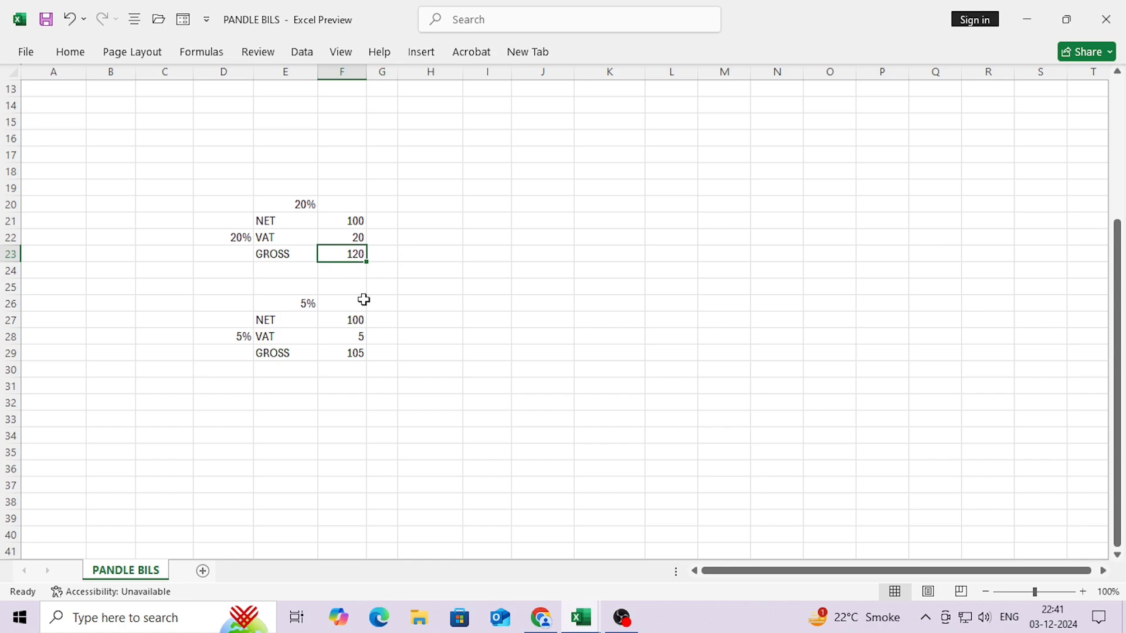
{"action": "left_click", "coordinate": [359, 353], "text": "ctrl"}
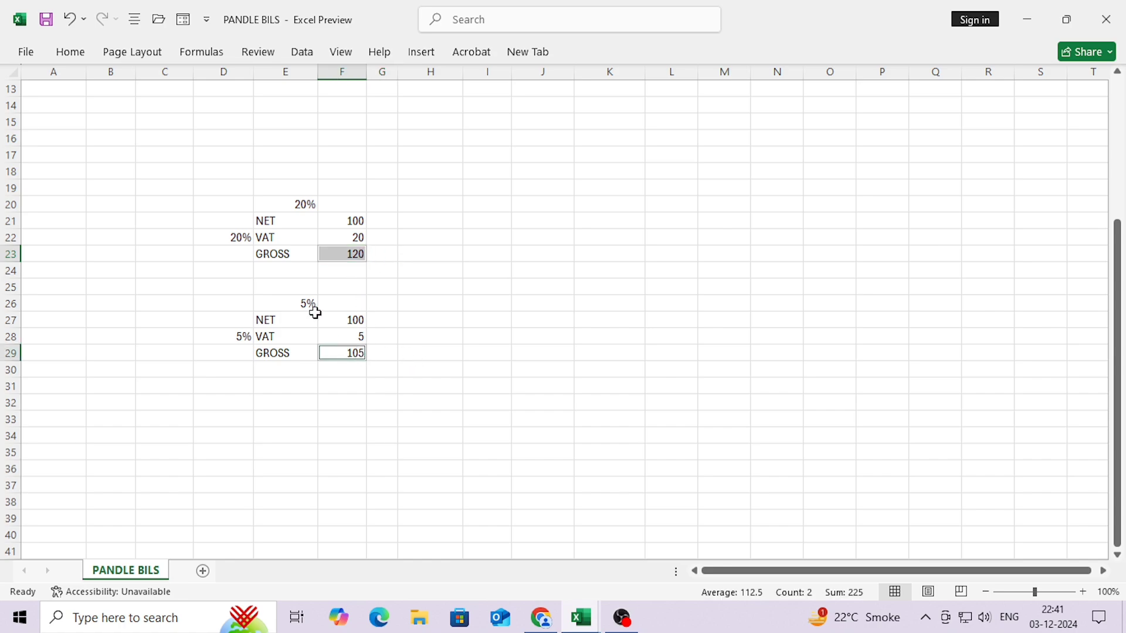
{"action": "left_click", "coordinate": [357, 387]}
{"action": "type", "text": "="}
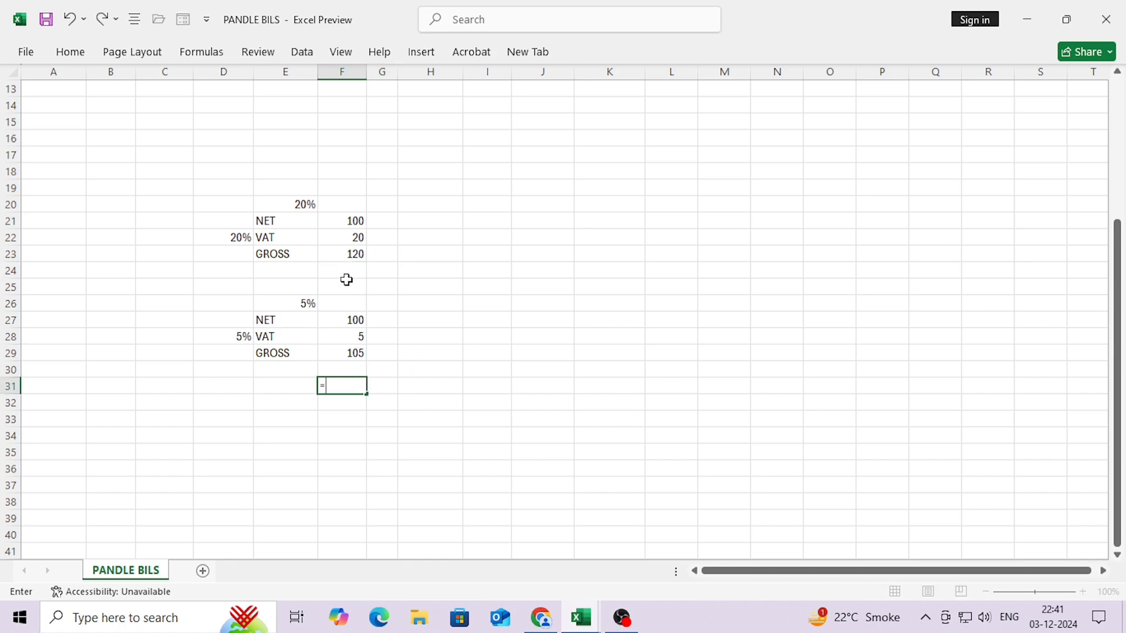
{"action": "left_click", "coordinate": [349, 256]}
{"action": "type", "text": "+"}
{"action": "left_click", "coordinate": [349, 353]}
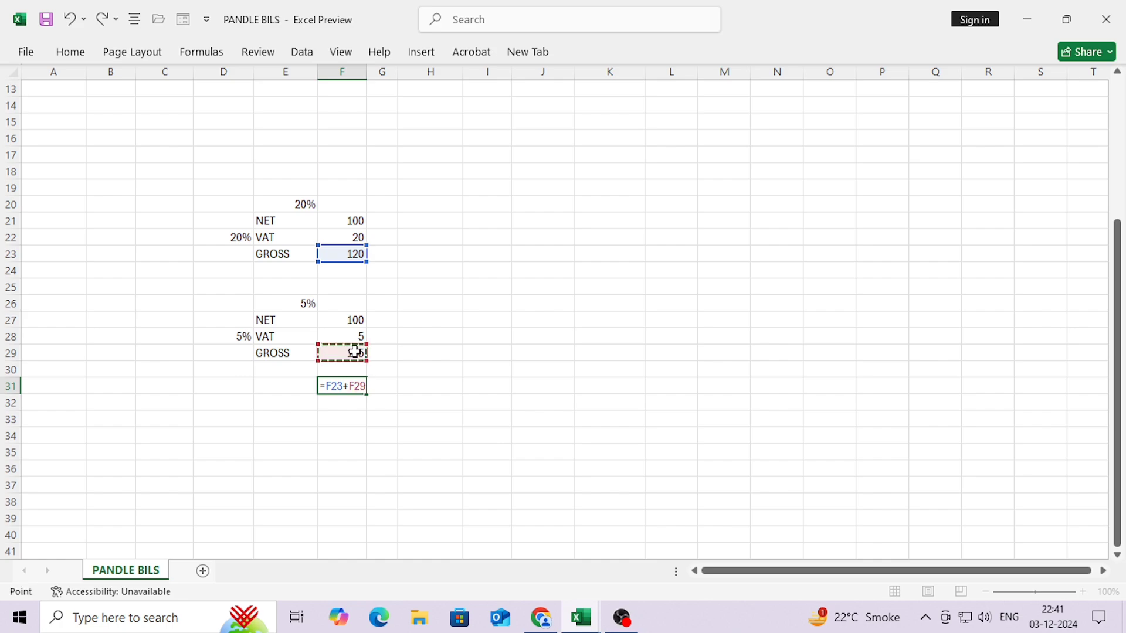
{"action": "key", "text": "Return"}
- Switch to Pandle in the browser and start a new supplier invoice with the item PURCHASE
{"action": "key", "text": "alt+Tab"}
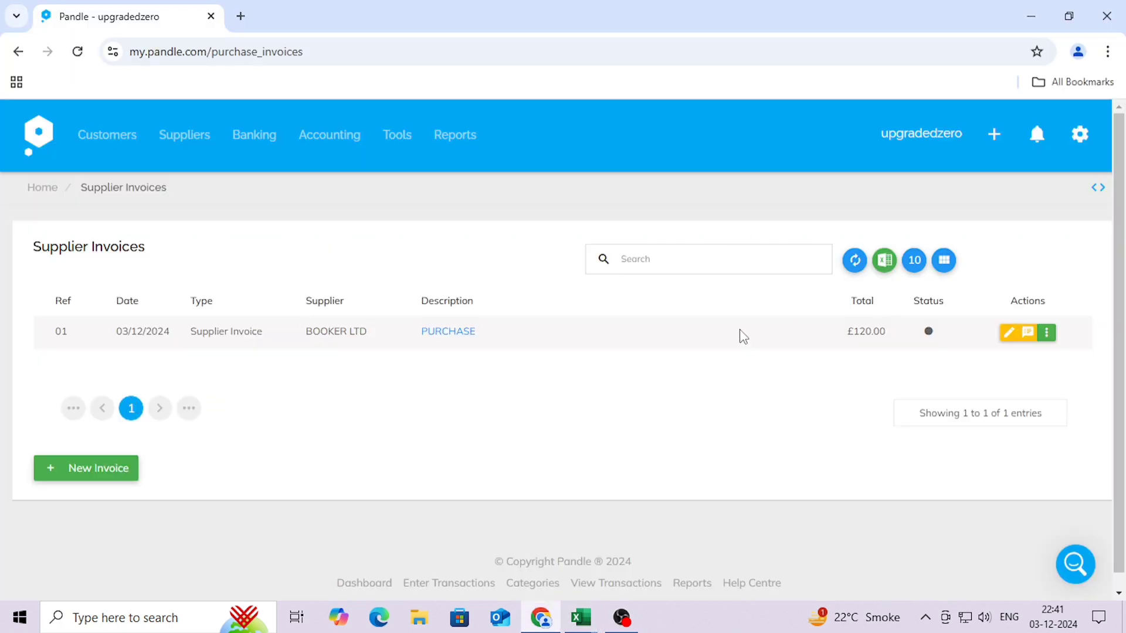
{"action": "left_click", "coordinate": [51, 468]}
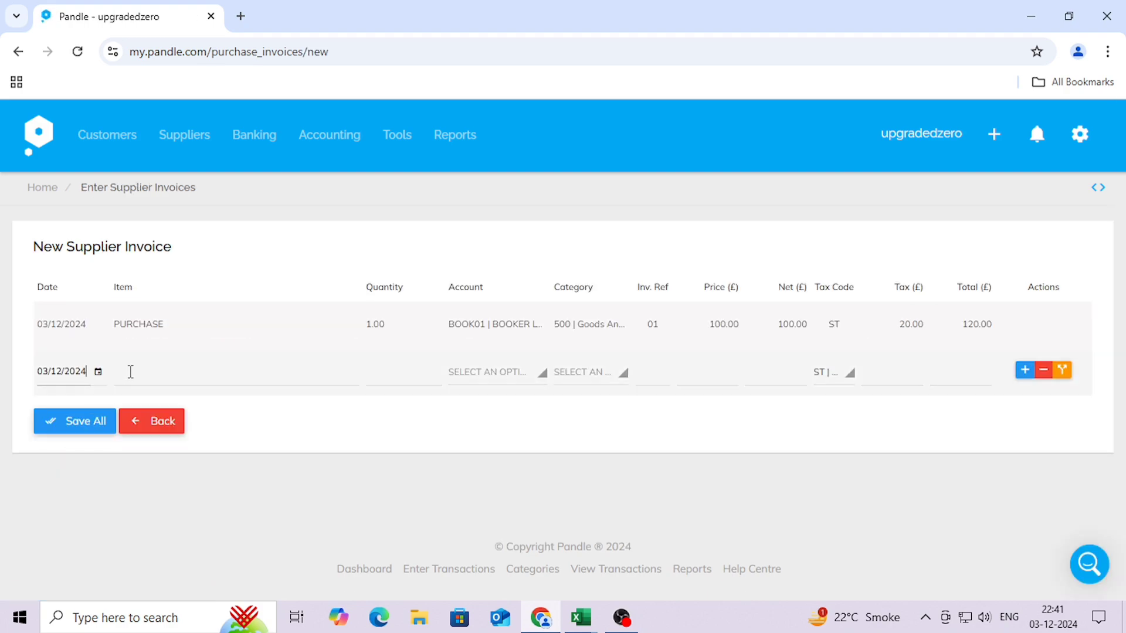
{"action": "left_click", "coordinate": [130, 372]}
{"action": "type", "text": "PURC"}
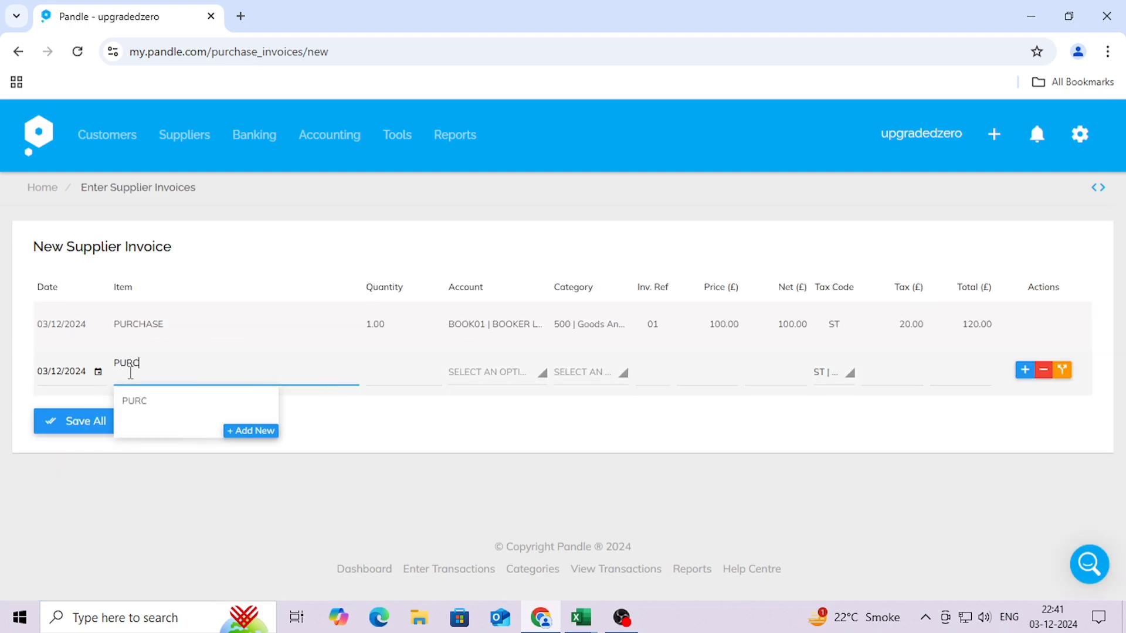
{"action": "key", "text": "BackSpace"}
{"action": "key", "text": "BackSpace"}
{"action": "type", "text": "RCHA"}
{"action": "key", "text": "Tab"}
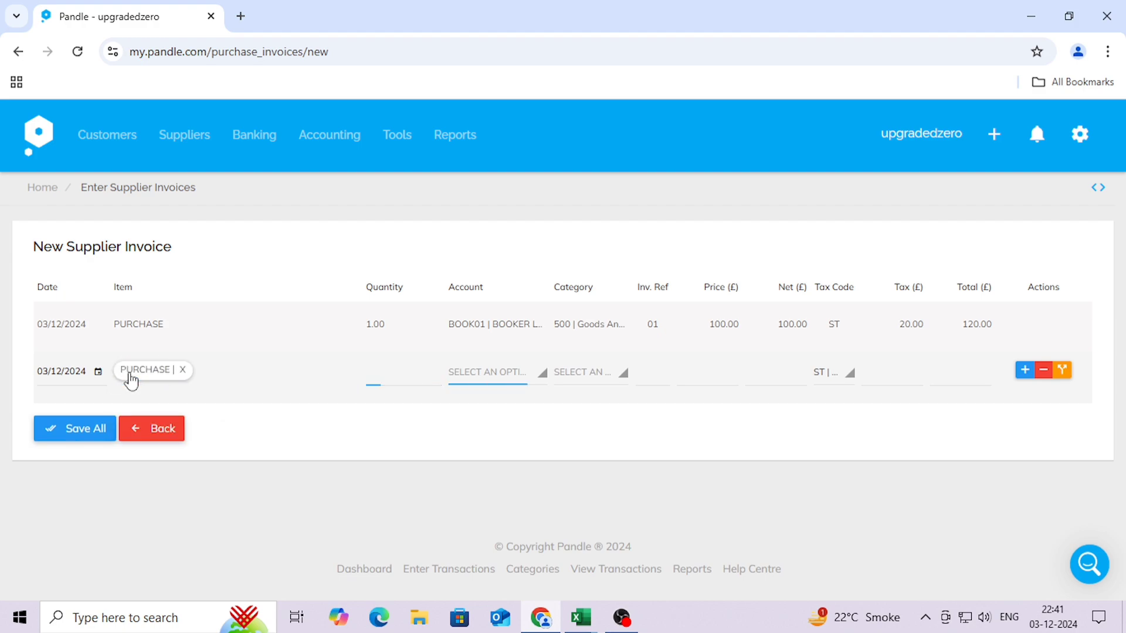
- Assign the new invoice to supplier account GEN01 and category 500, with invoice reference 02
{"action": "key", "text": "Tab"}
{"action": "key", "text": "Down"}
{"action": "key", "text": "Down"}
{"action": "key", "text": "Return"}
{"action": "key", "text": "Tab"}
{"action": "type", "text": "5"}
{"action": "key", "text": "Return"}
{"action": "key", "text": "Tab"}
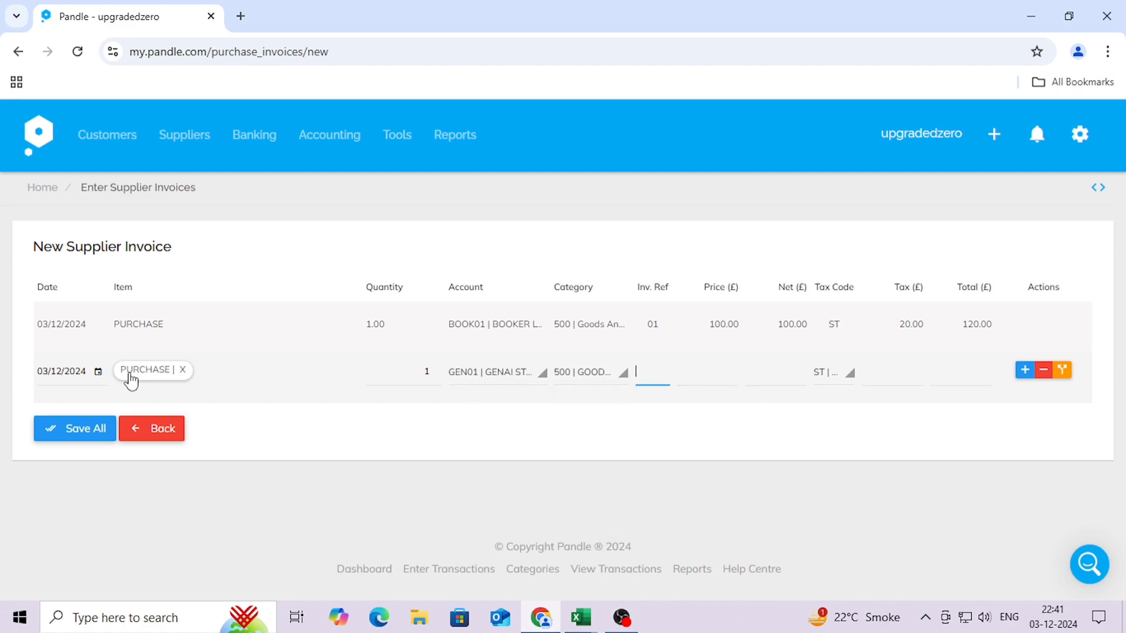
{"action": "type", "text": "02"}
{"action": "key", "text": "Tab"}
- Split the invoice and fill the first split line with item PURCHASE, category 500, price 100.00 and the standard 20% VAT code
{"action": "left_click", "coordinate": [1062, 369]}
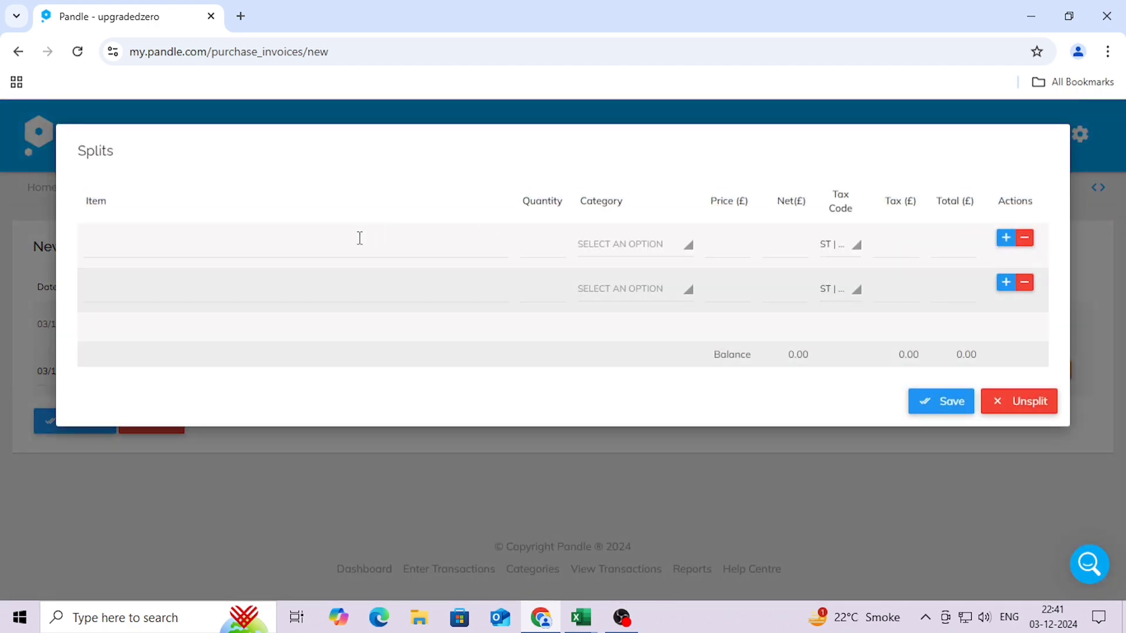
{"action": "left_click", "coordinate": [346, 241]}
{"action": "type", "text": "PURCH"}
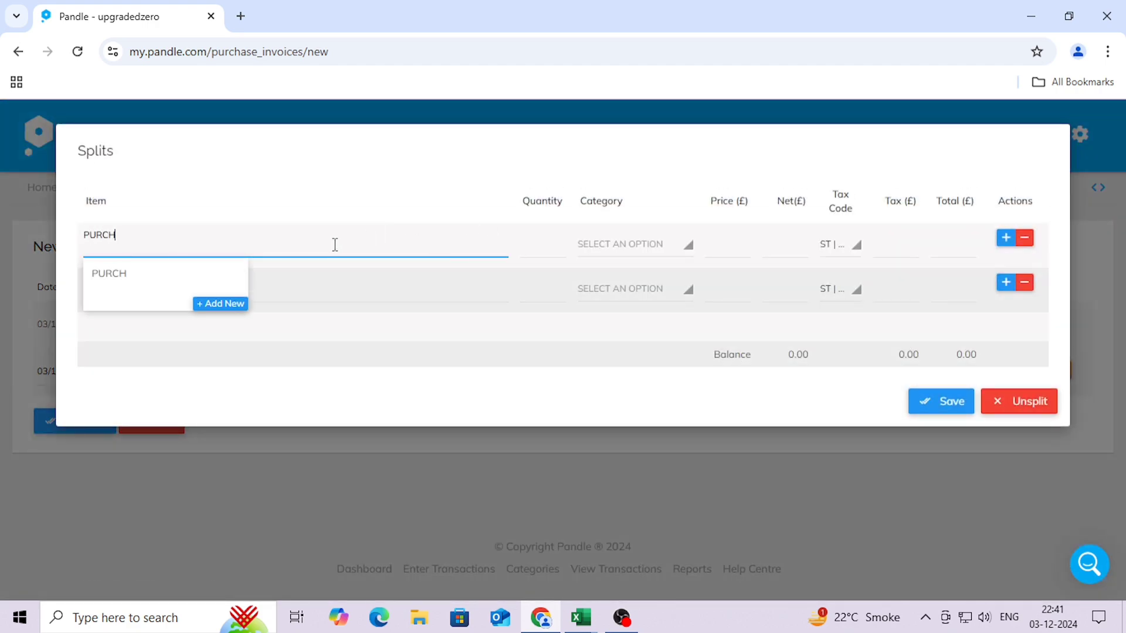
{"action": "type", "text": "ASE"}
{"action": "key", "text": "Tab"}
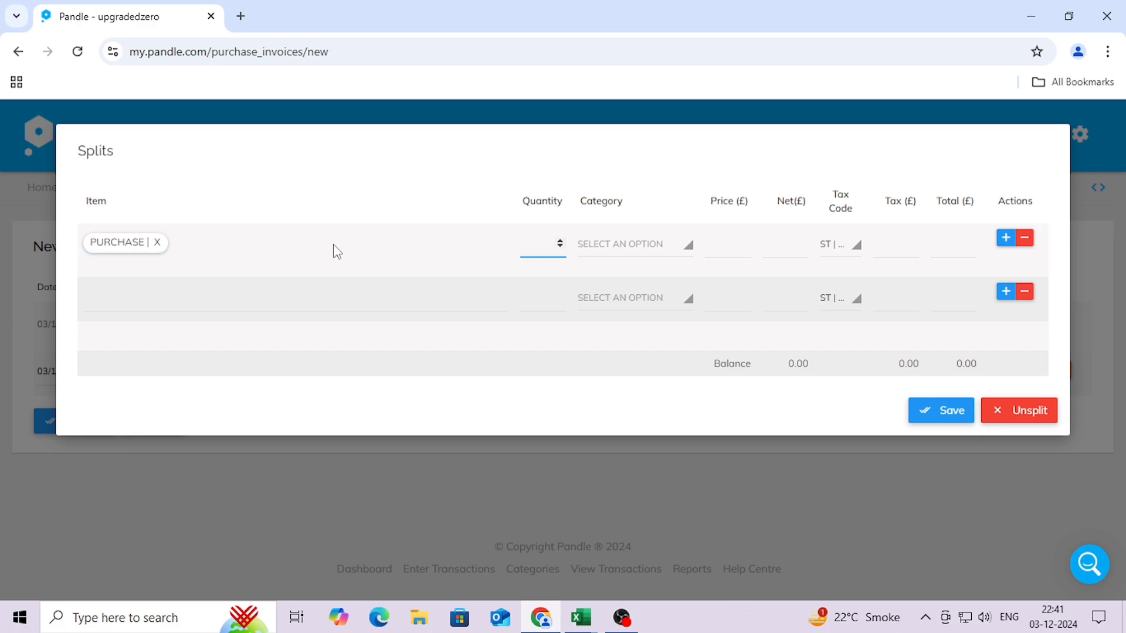
{"action": "key", "text": "Tab"}
{"action": "type", "text": "50"}
{"action": "key", "text": "Return"}
{"action": "key", "text": "Tab"}
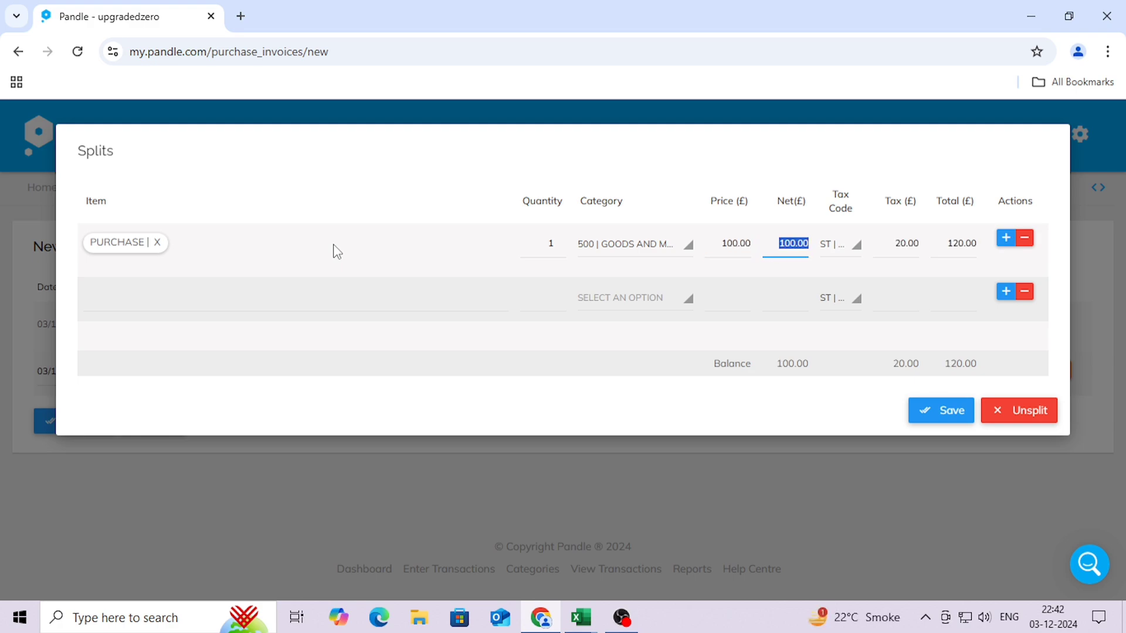
{"action": "left_click", "coordinate": [860, 245]}
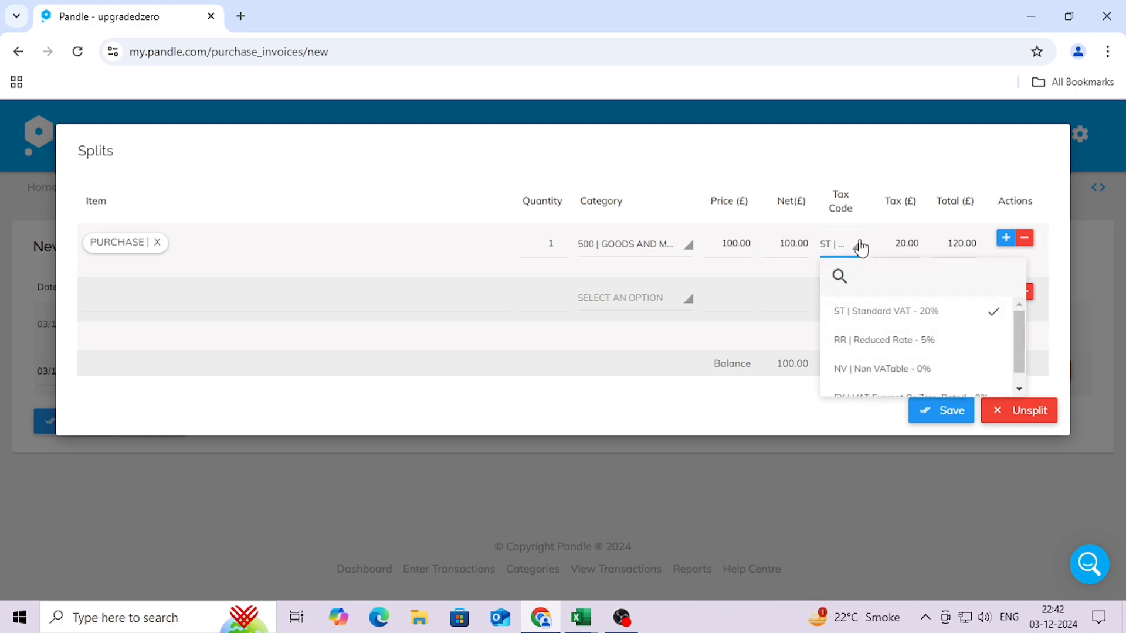
{"action": "left_click", "coordinate": [856, 246]}
- Fill the second split line with item PURCHASE, category 000 Equipment, price 100.00 and the reduced rate 5% VAT code
{"action": "left_click", "coordinate": [245, 284]}
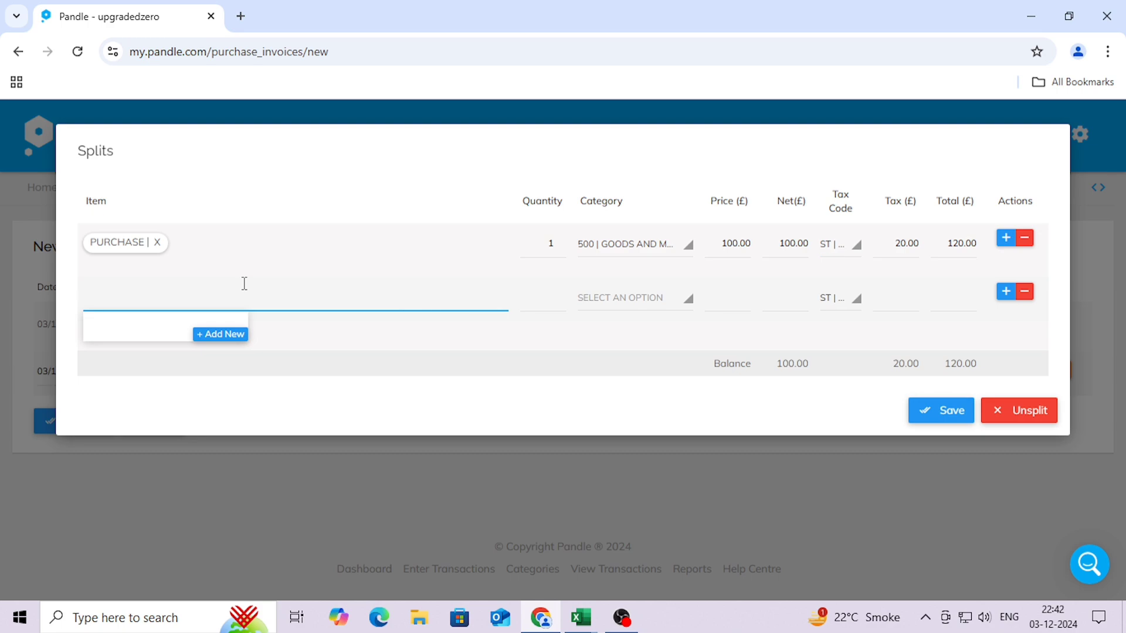
{"action": "type", "text": "PURCHASE"}
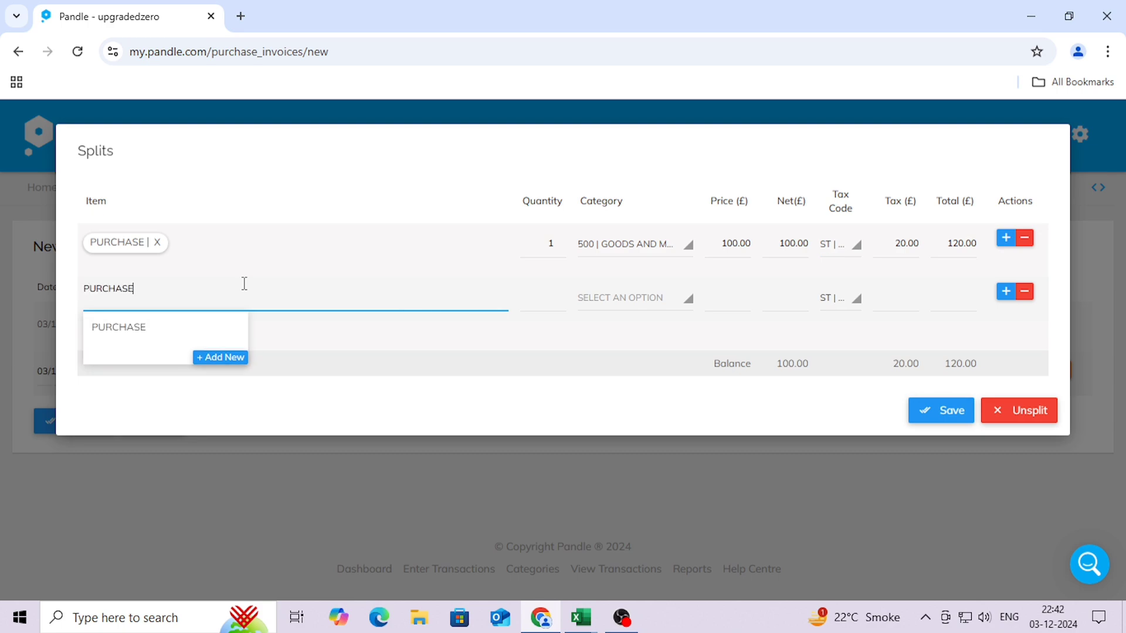
{"action": "key", "text": "Tab"}
{"action": "key", "text": "Tab"}
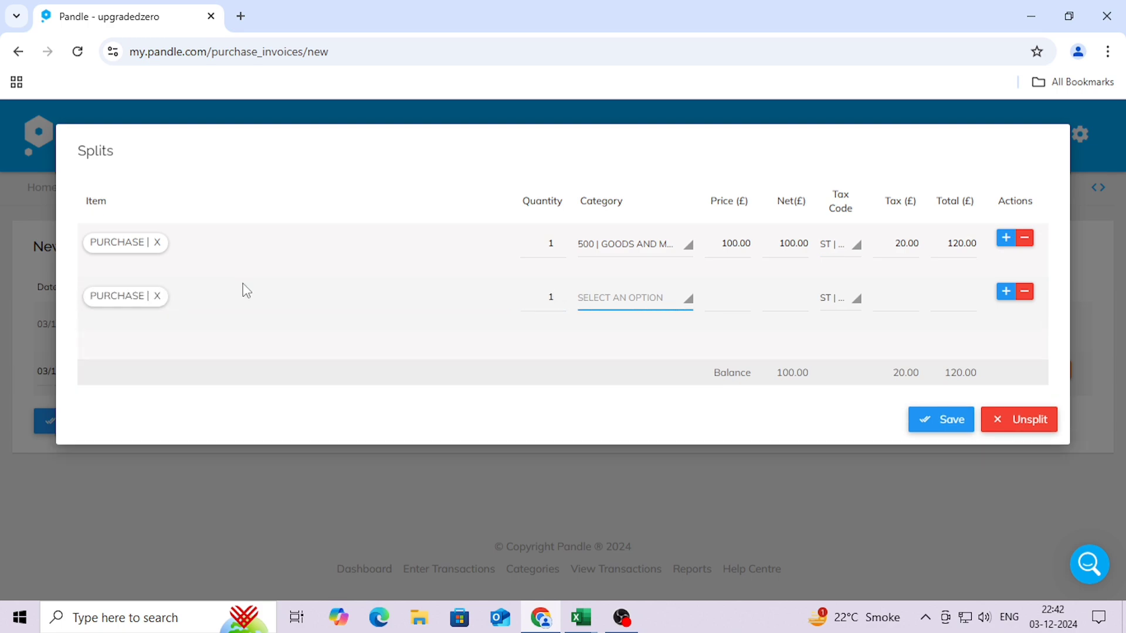
{"action": "type", "text": "000"}
{"action": "key", "text": "Return"}
{"action": "key", "text": "Tab"}
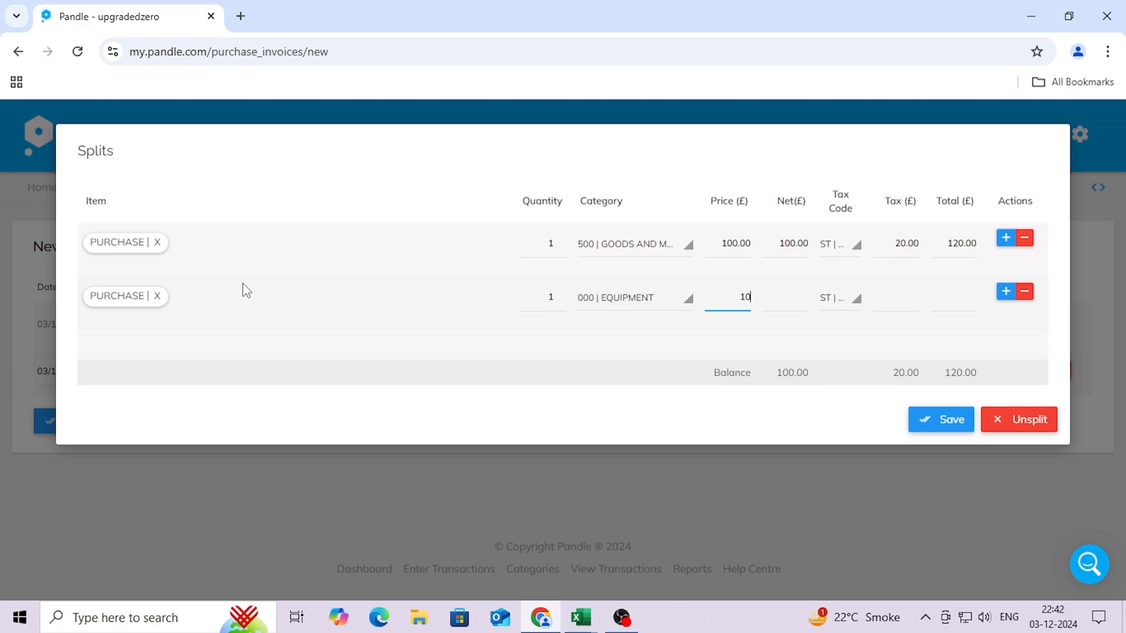
{"action": "key", "text": "Tab"}
{"action": "key", "text": "Tab"}
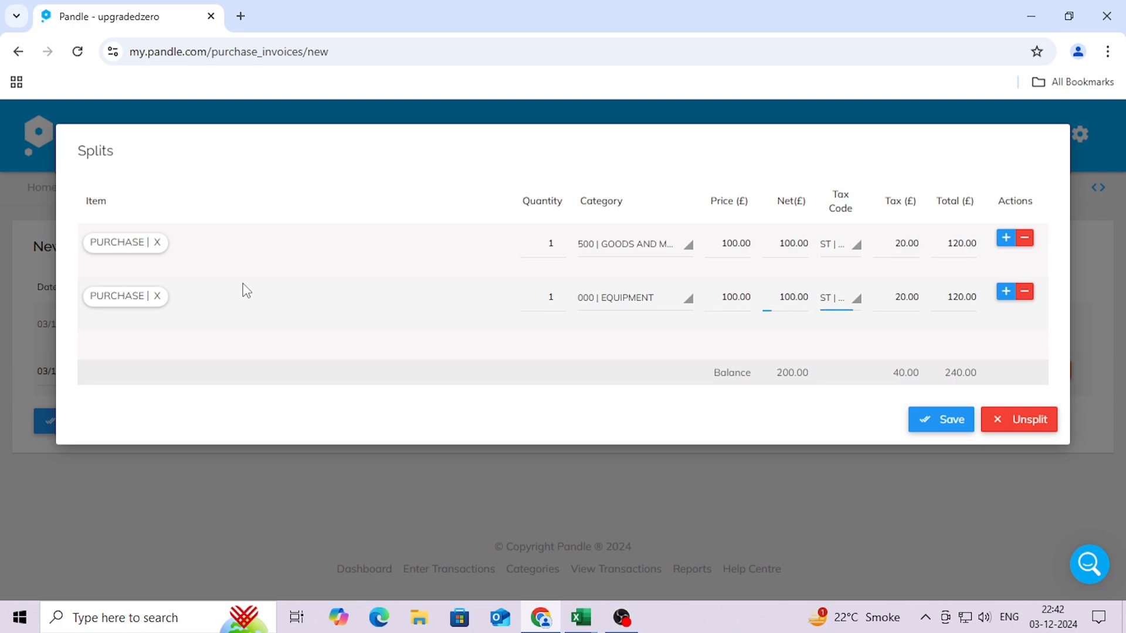
{"action": "left_click", "coordinate": [857, 307]}
{"action": "left_click", "coordinate": [897, 399]}
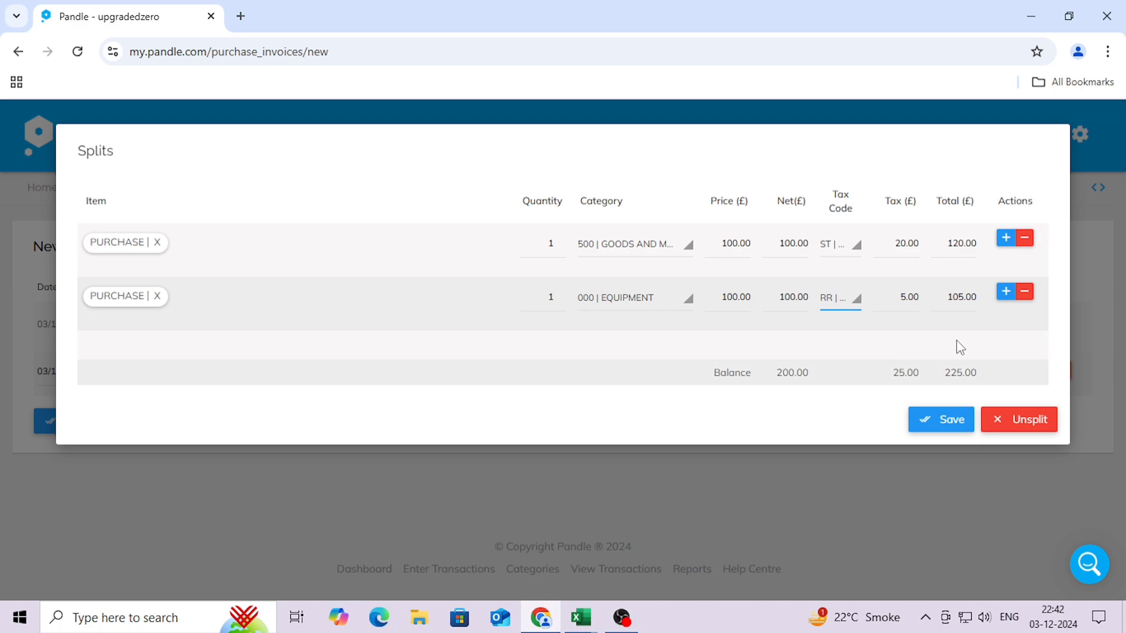
- Compare the split's total balance with the combined gross amount in F31 of the Excel workbook
{"action": "left_click_drag", "start_coordinate": [950, 373], "coordinate": [987, 376]}
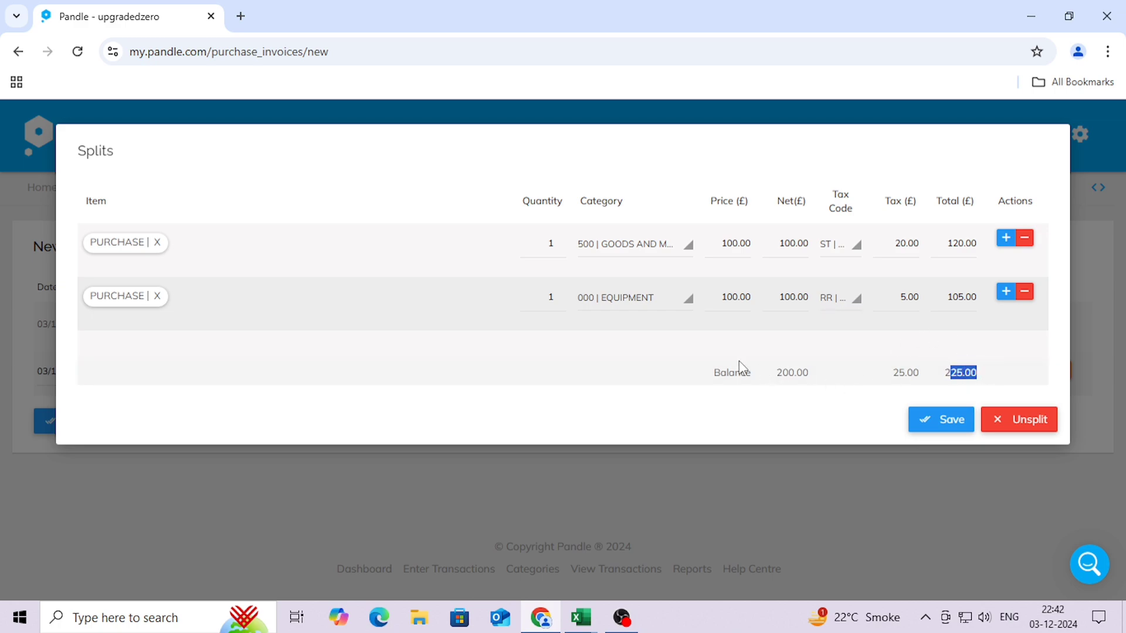
{"action": "key", "text": "alt+Tab"}
{"action": "left_click", "coordinate": [355, 383]}
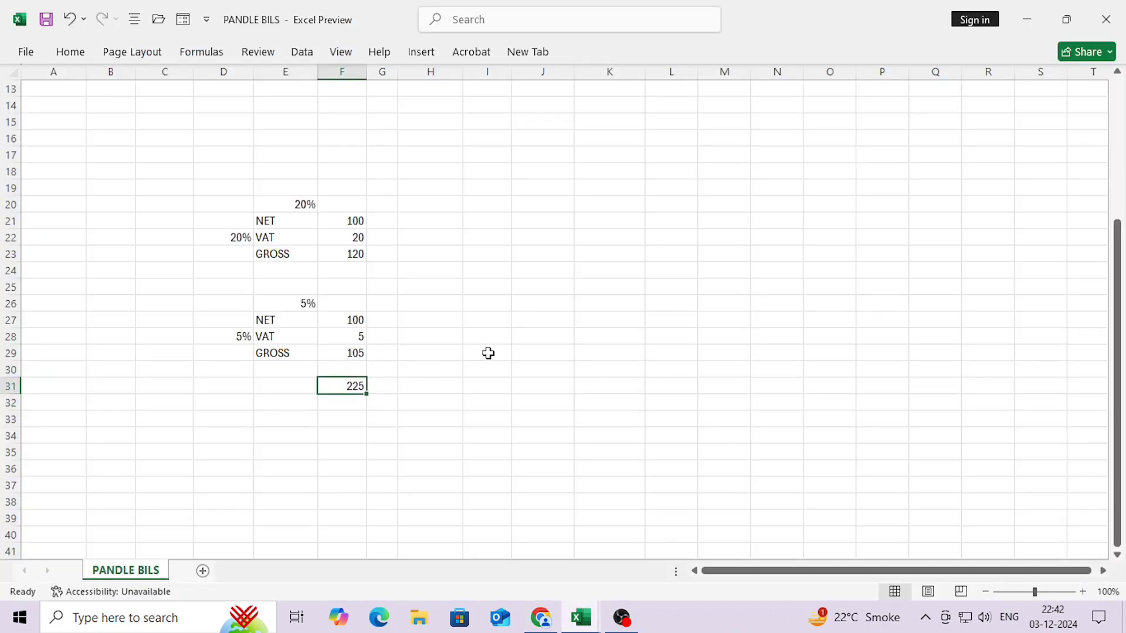
- Return to Pandle, save the splits and post supplier invoice 02
{"action": "key", "text": "alt+Tab"}
{"action": "left_click", "coordinate": [957, 422]}
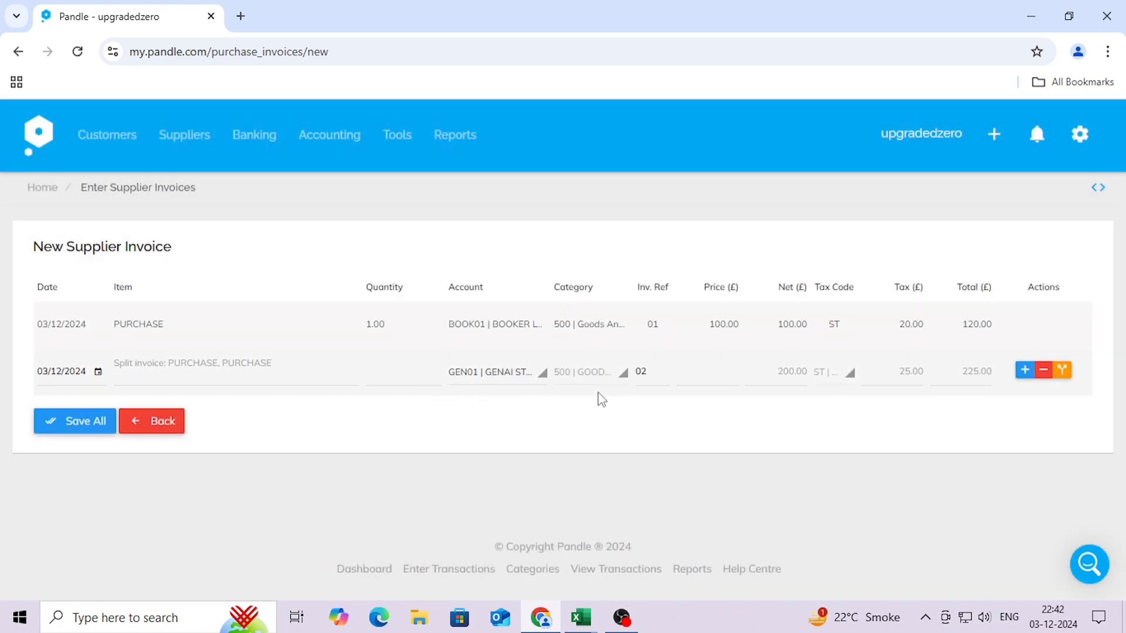
{"action": "left_click", "coordinate": [69, 423]}
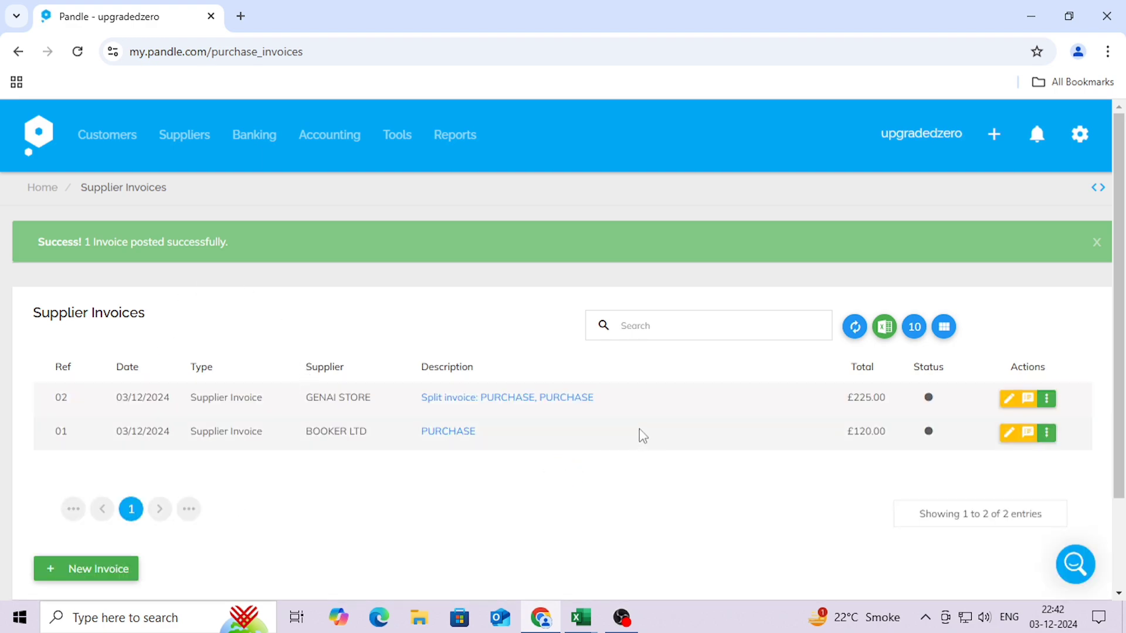
- Open invoice 02 for editing, review its split lines and return to the supplier invoice list
{"action": "left_click", "coordinate": [1009, 400]}
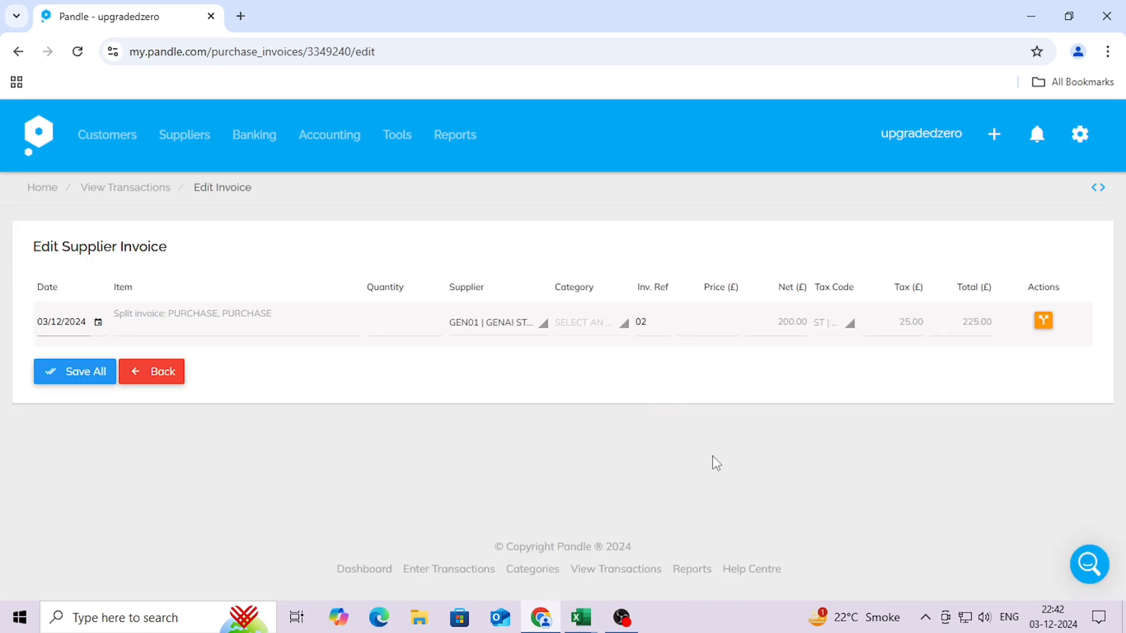
{"action": "left_click", "coordinate": [1044, 321]}
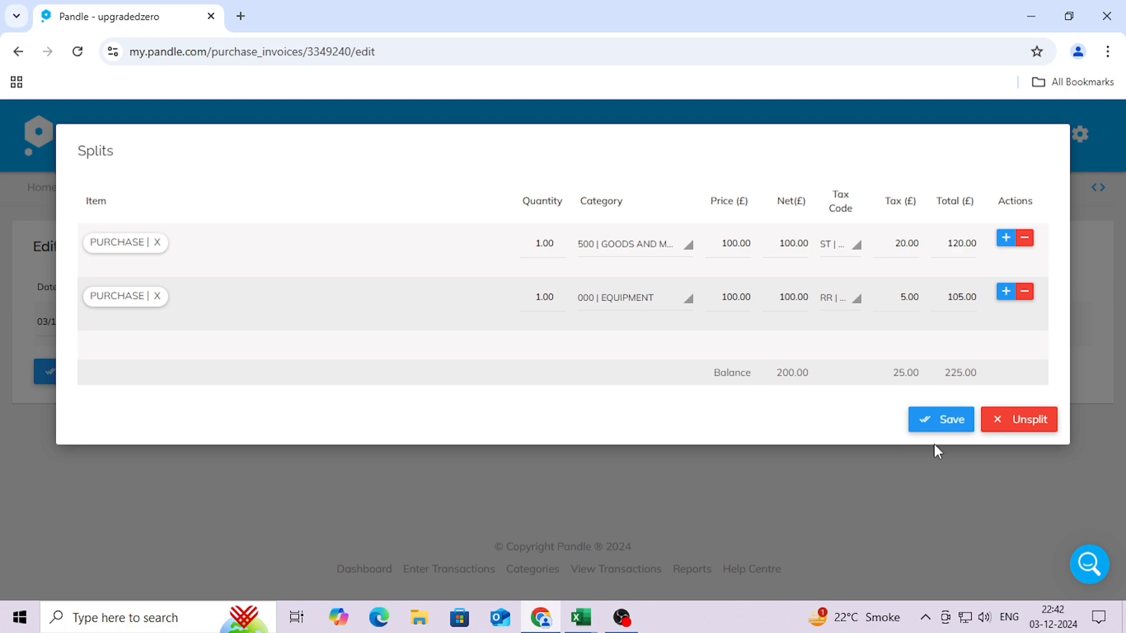
{"action": "left_click", "coordinate": [932, 421]}
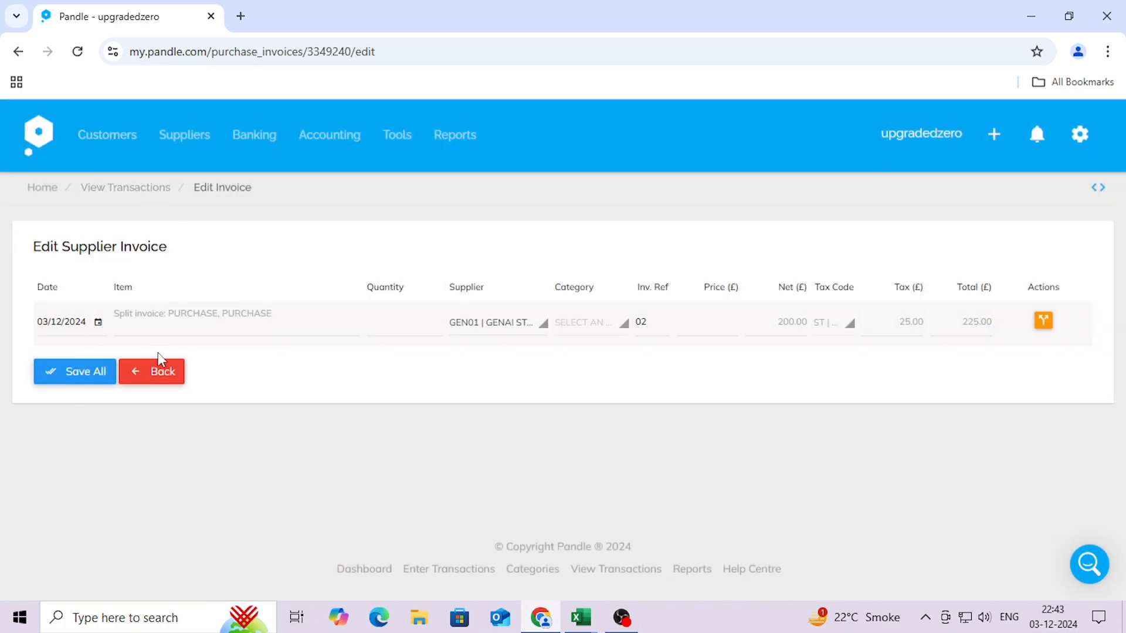
{"action": "left_click", "coordinate": [167, 371]}
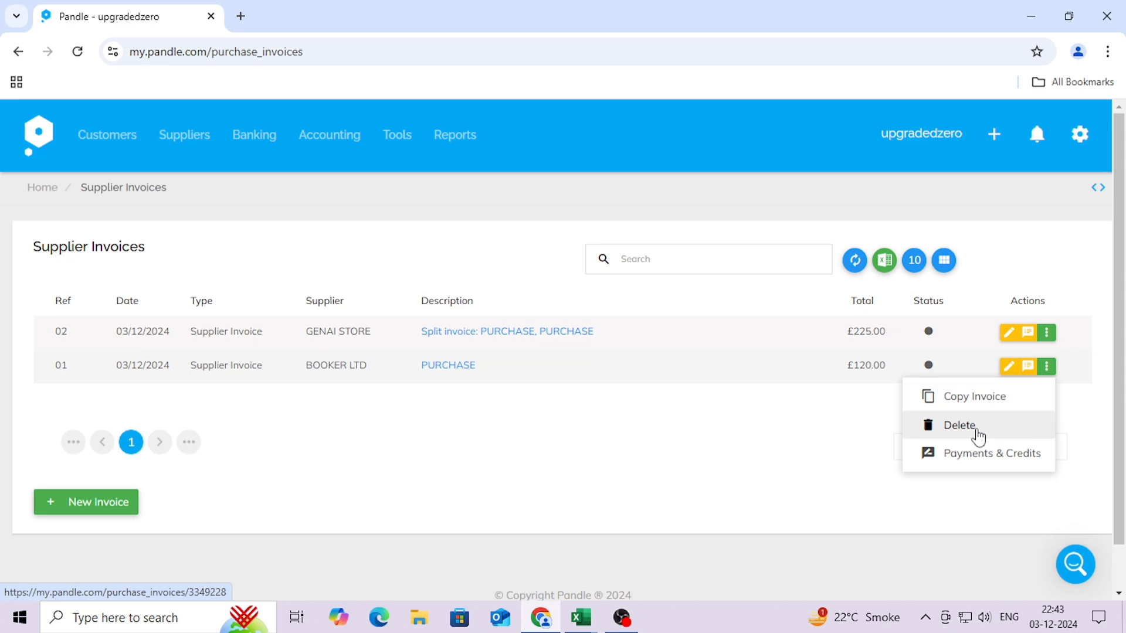
- Delete supplier invoice 01 from BOOKER LTD and refresh the invoice list
{"action": "left_click", "coordinate": [978, 437]}
{"action": "left_click", "coordinate": [594, 460]}
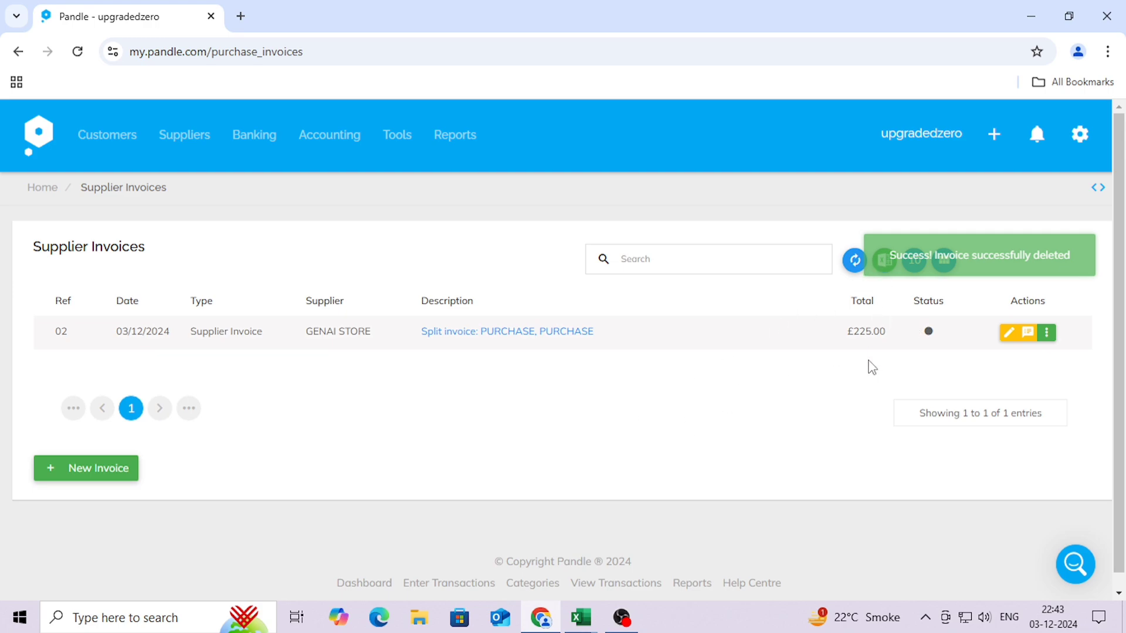
{"action": "left_click", "coordinate": [854, 260]}
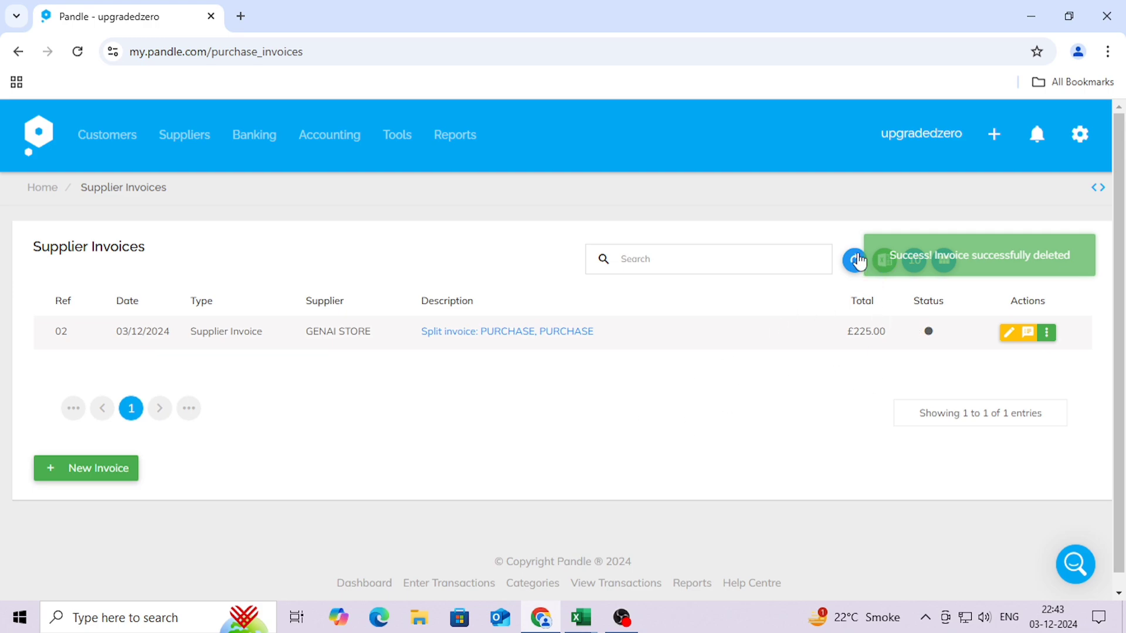